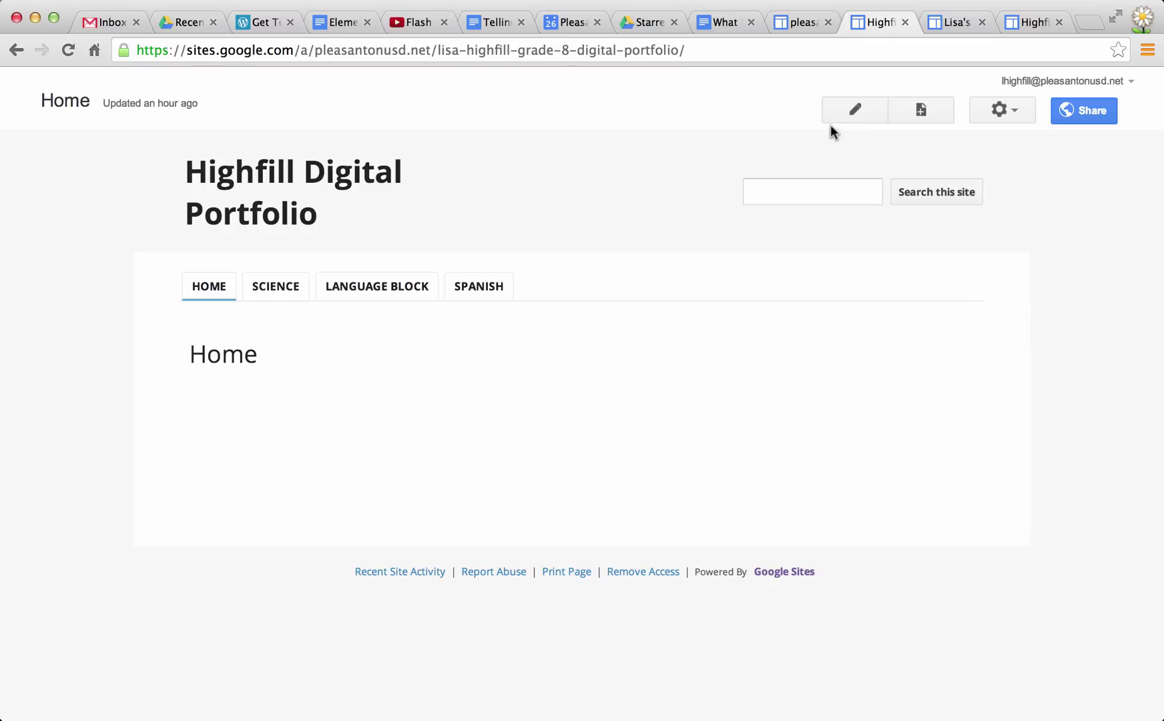
- Go from the portfolio's Home page to Manage site via the gear (More Actions) menu
click(1001, 110)
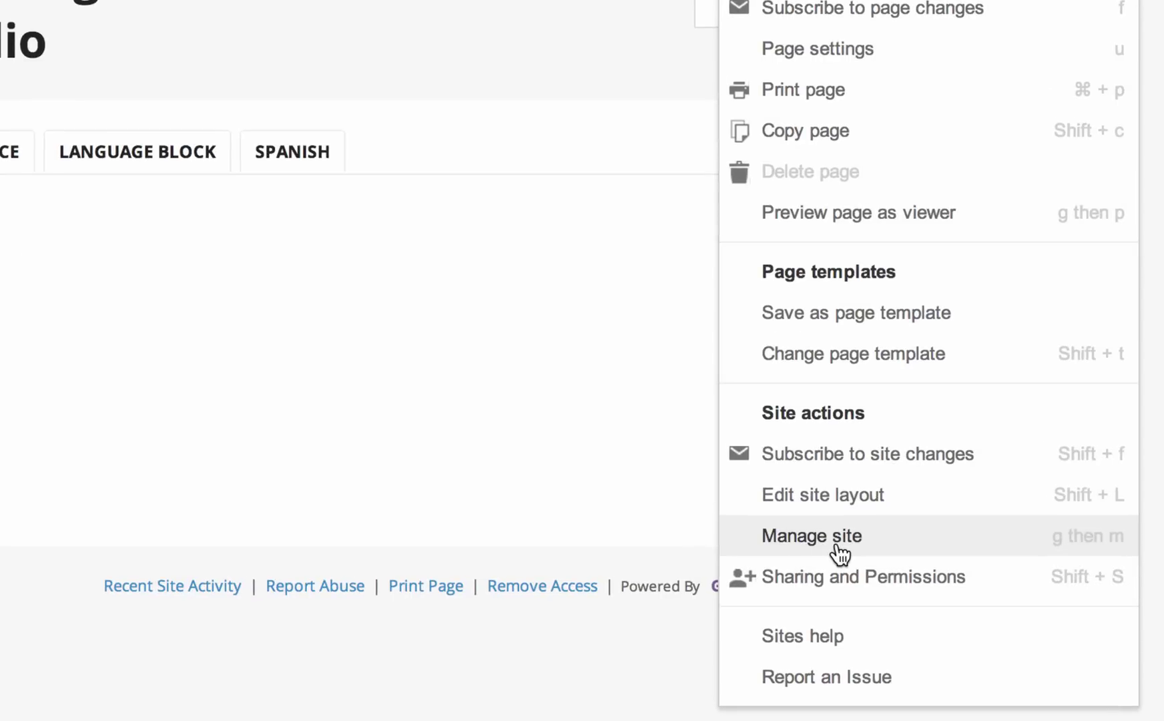
click(838, 543)
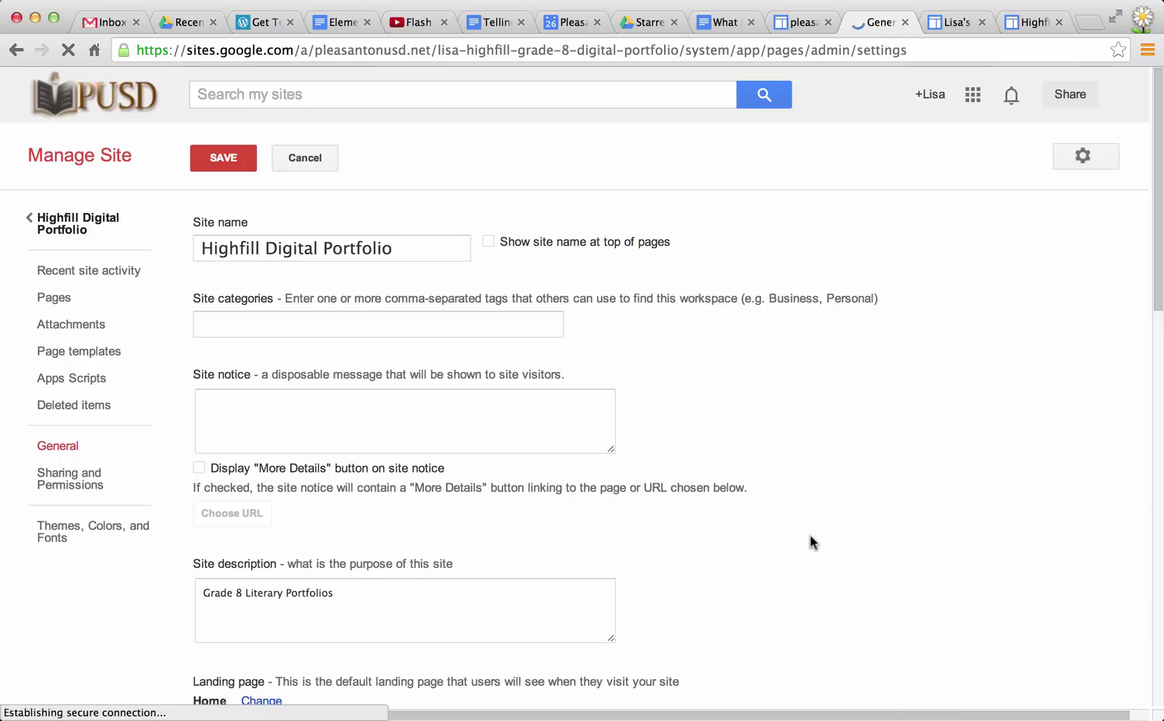
scroll(712, 508, down, 4)
scroll(711, 509, down, 4)
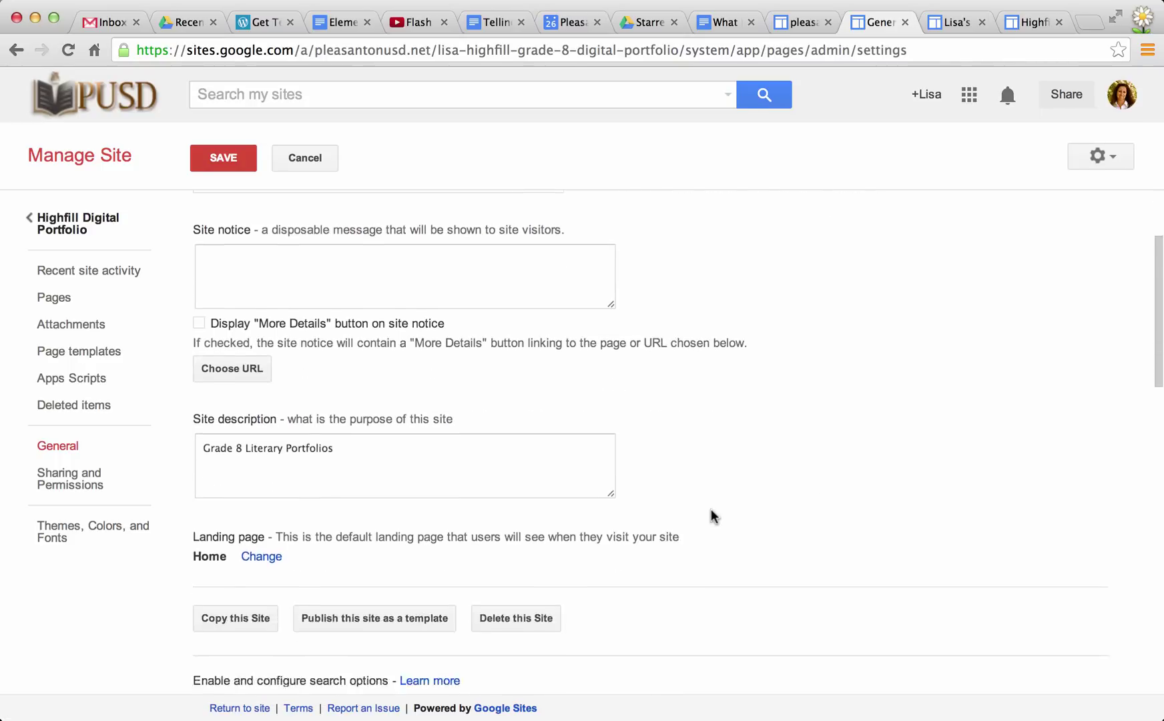
scroll(711, 517, down, 3)
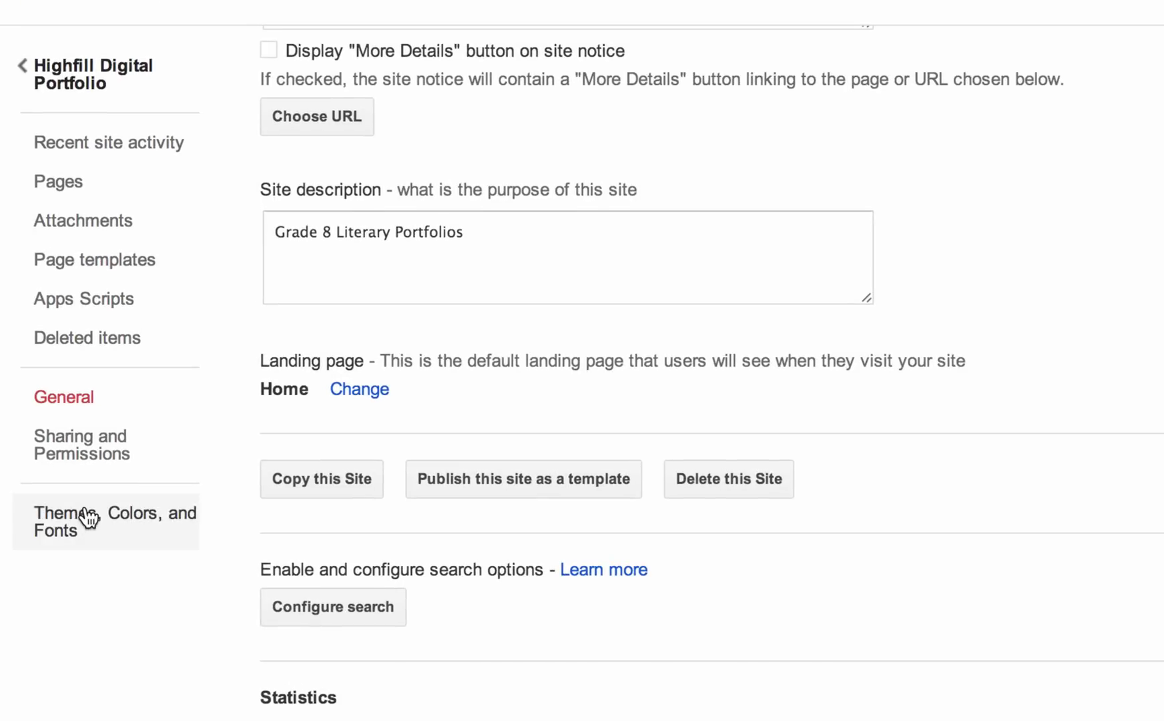
- Go to the Themes, Colors, and Fonts section in the Manage Site sidebar
click(88, 518)
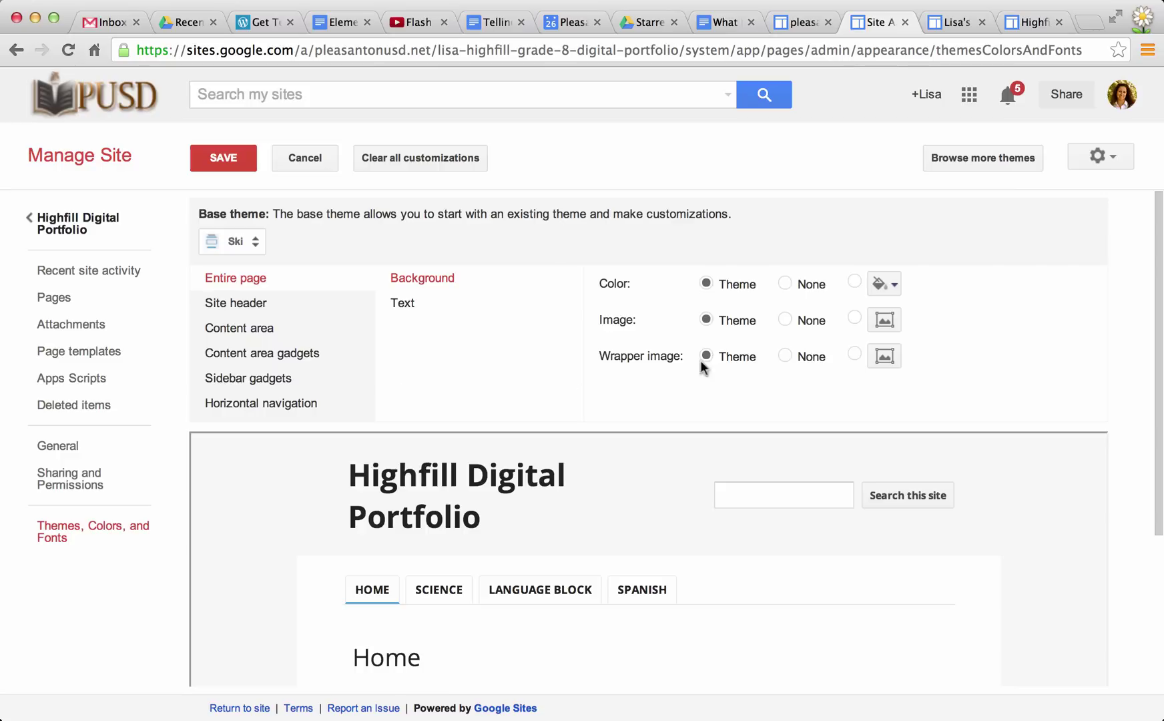
scroll(1061, 502, down, 5)
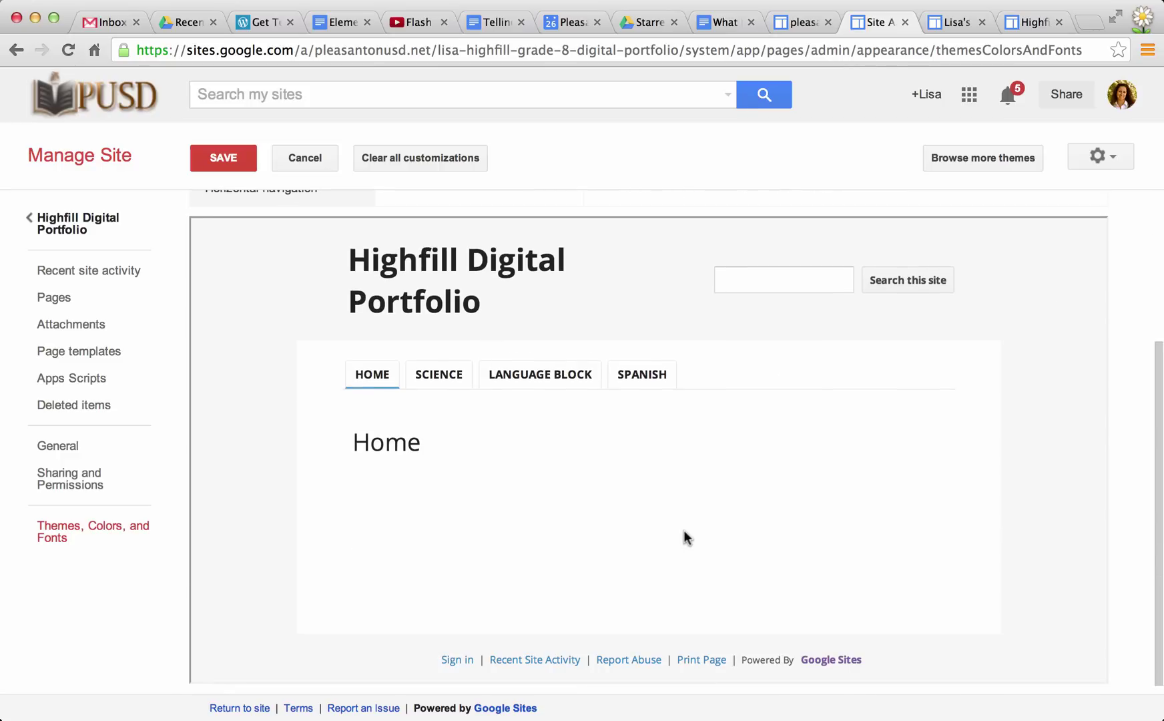
scroll(848, 463, up, 5)
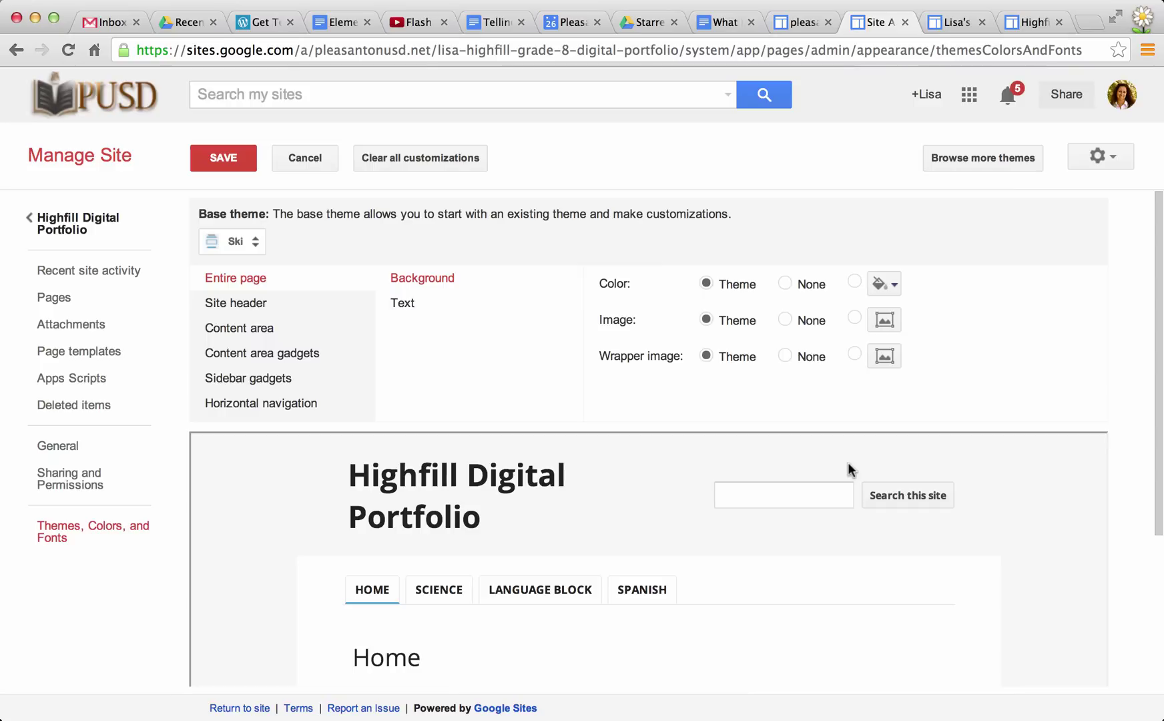
scroll(847, 463, down, 1)
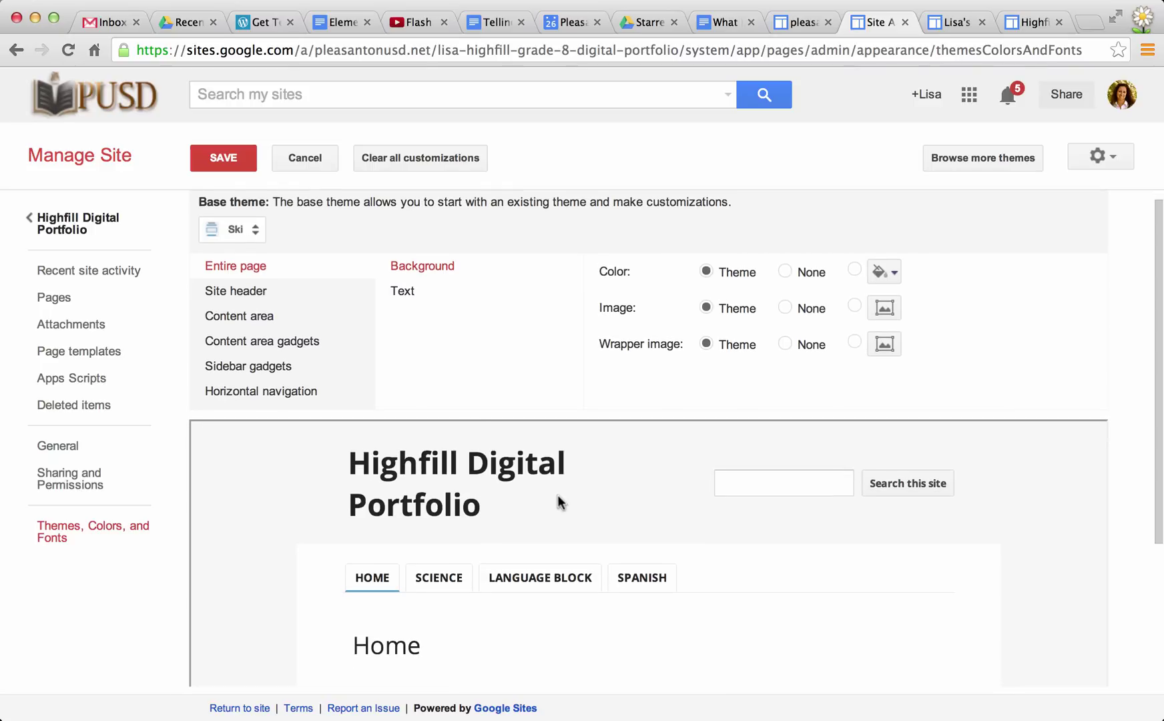
scroll(560, 502, down, 3)
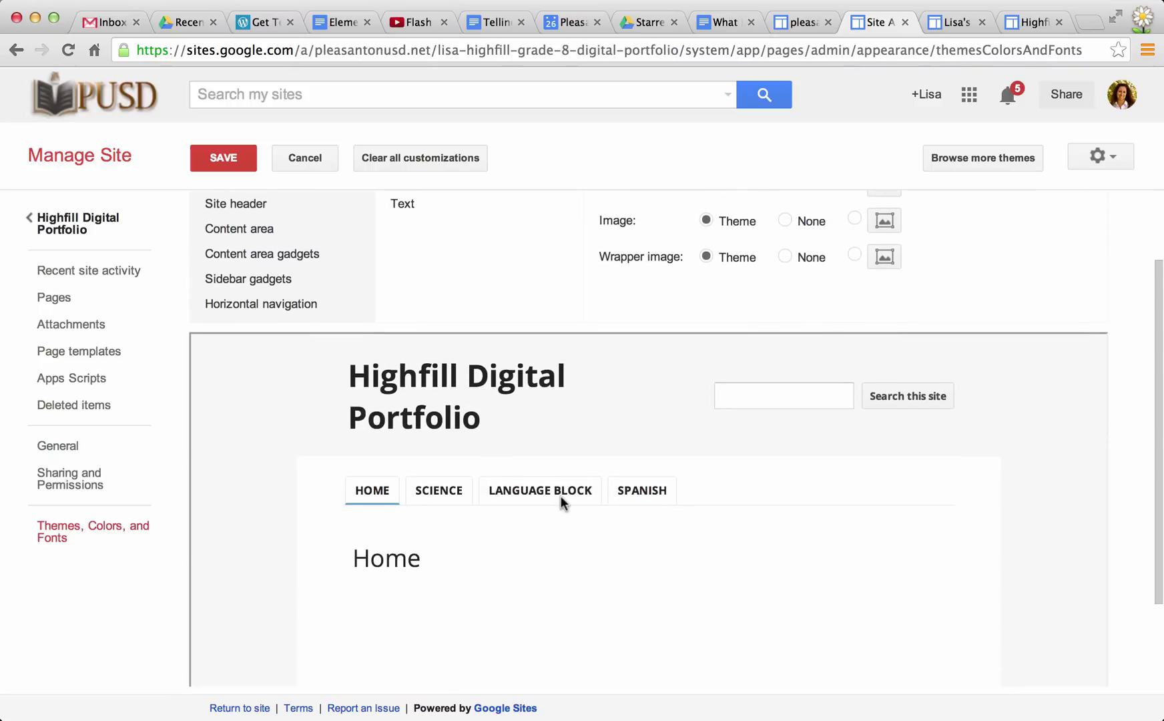
scroll(559, 502, up, 2)
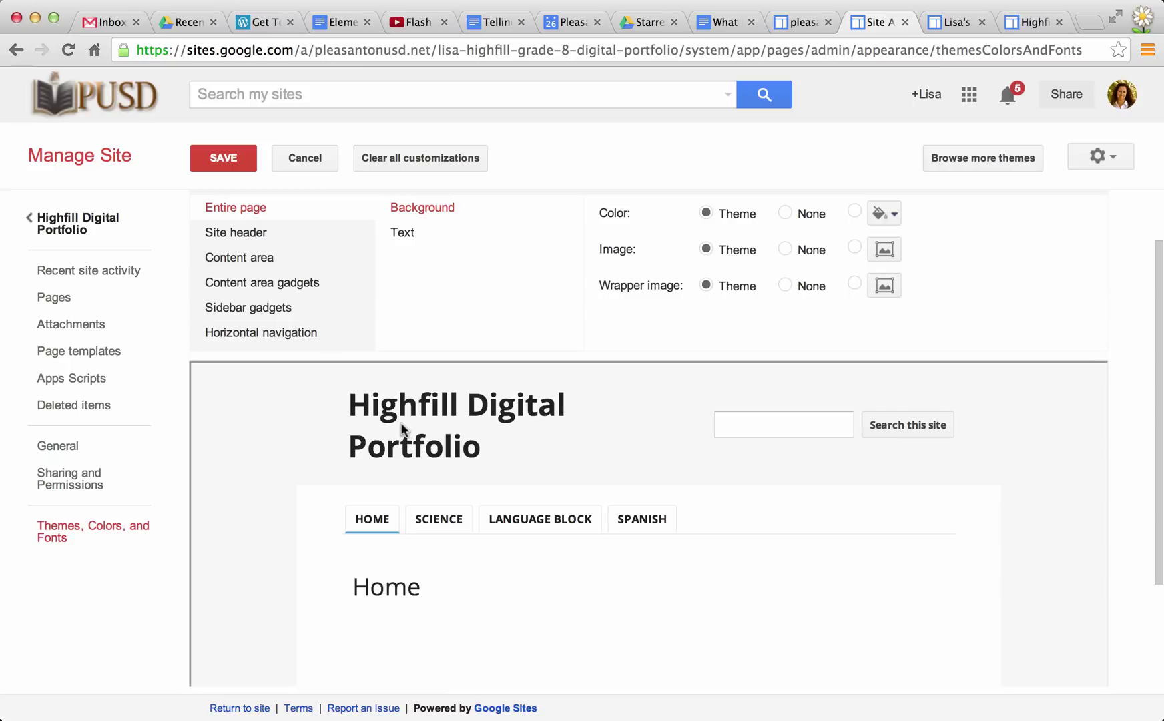
scroll(263, 286, up, 2)
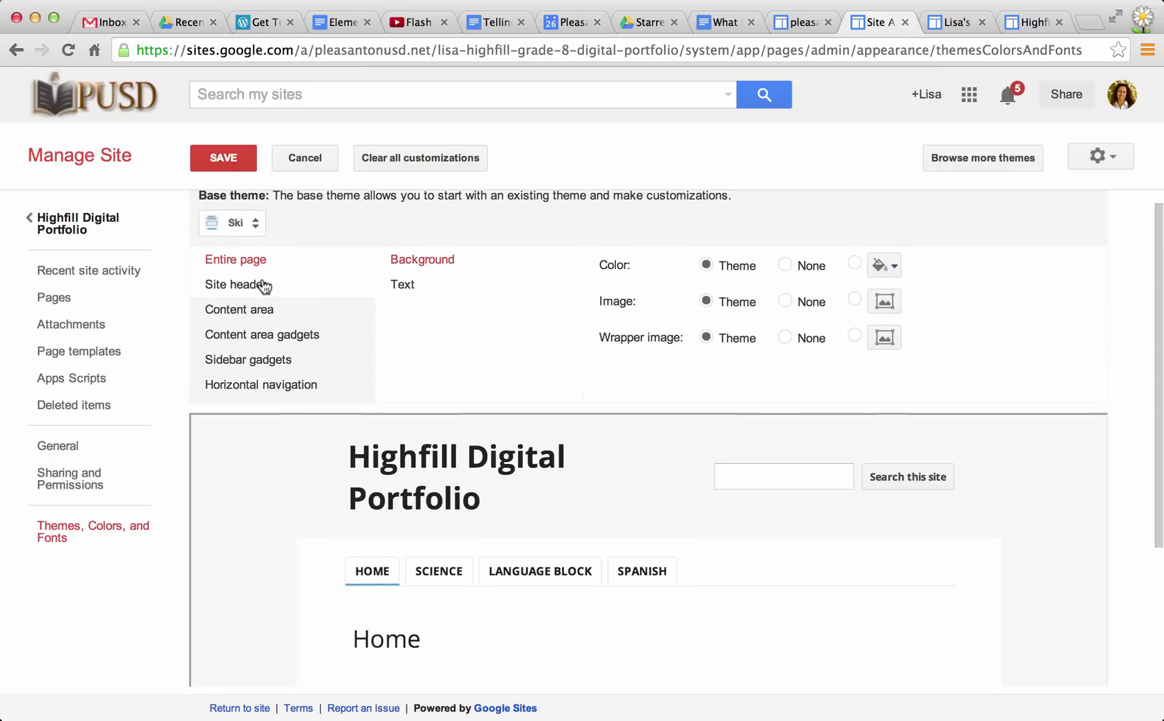
scroll(264, 286, up, 1)
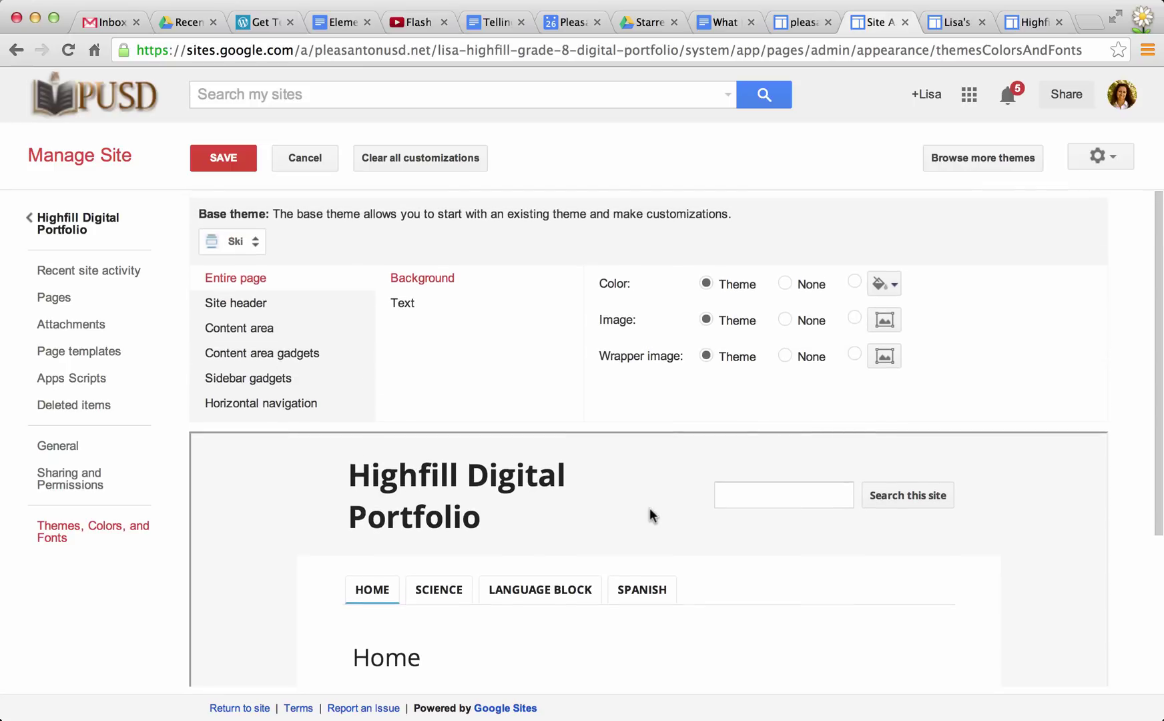
click(255, 243)
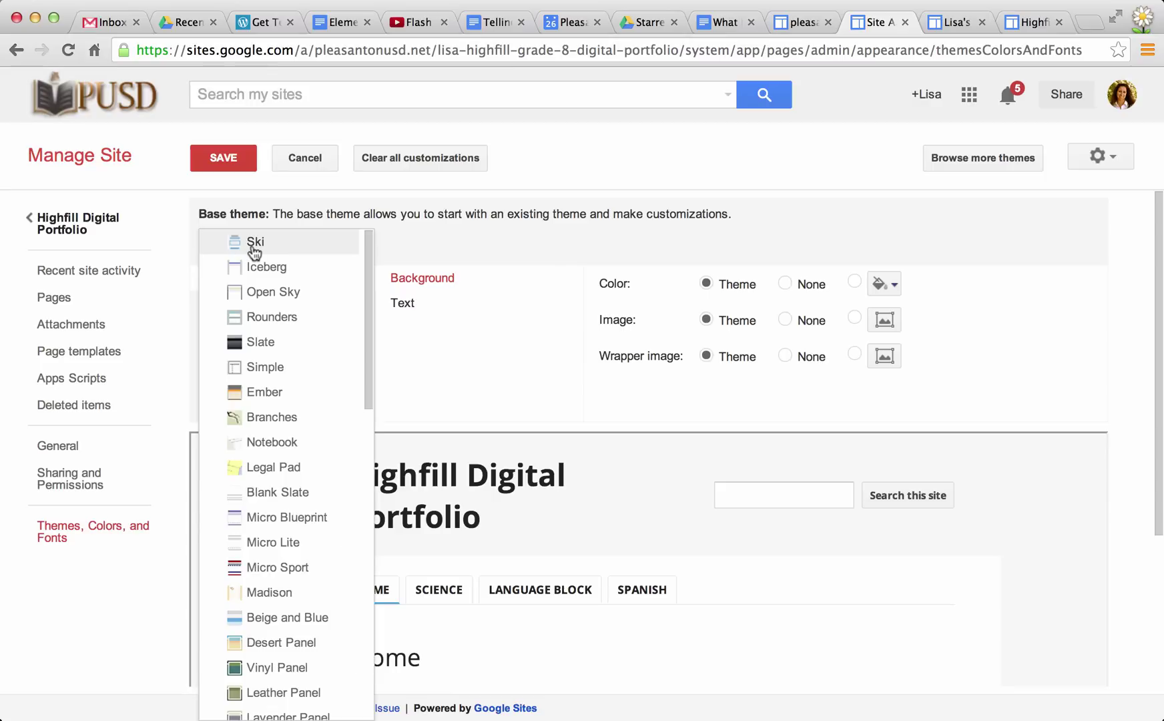
click(271, 317)
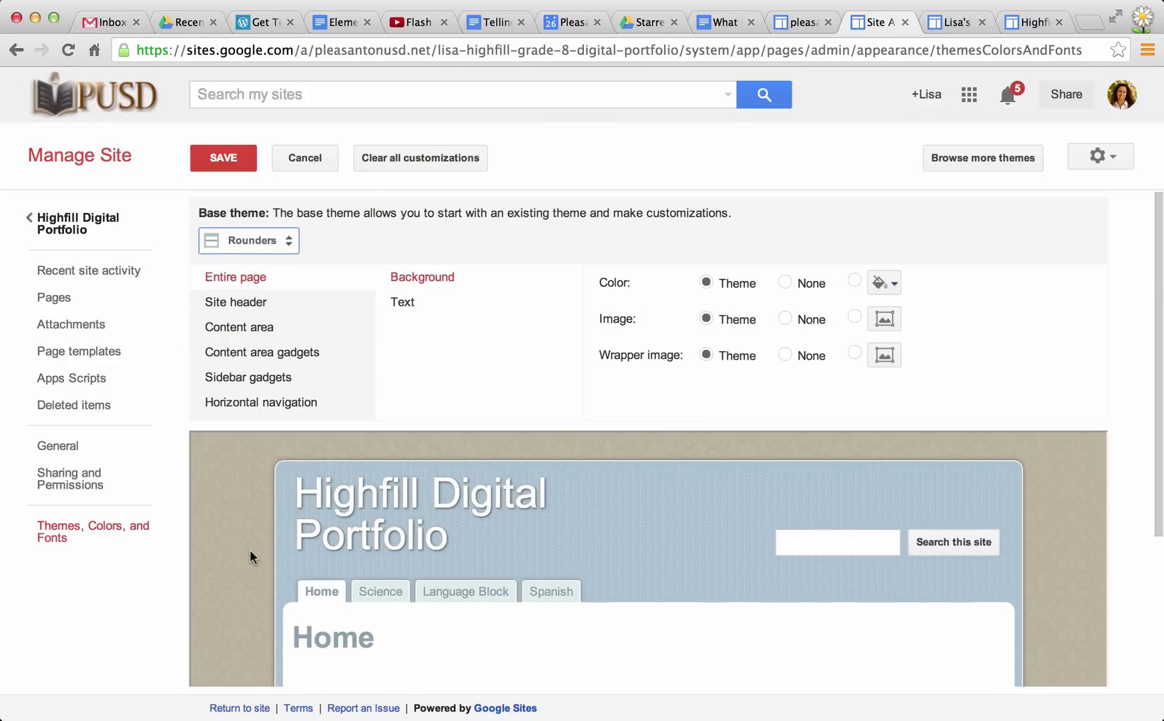
scroll(252, 556, down, 5)
scroll(252, 556, down, 2)
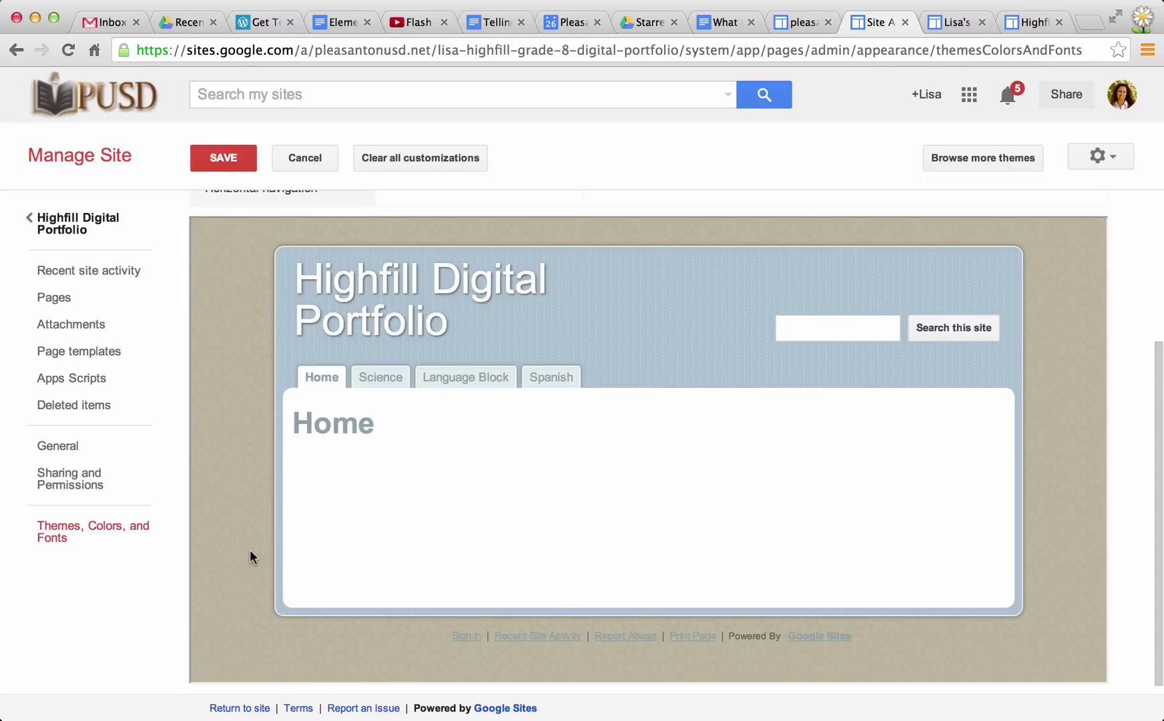
scroll(252, 557, up, 2)
scroll(252, 556, up, 2)
scroll(251, 556, up, 2)
scroll(248, 426, up, 2)
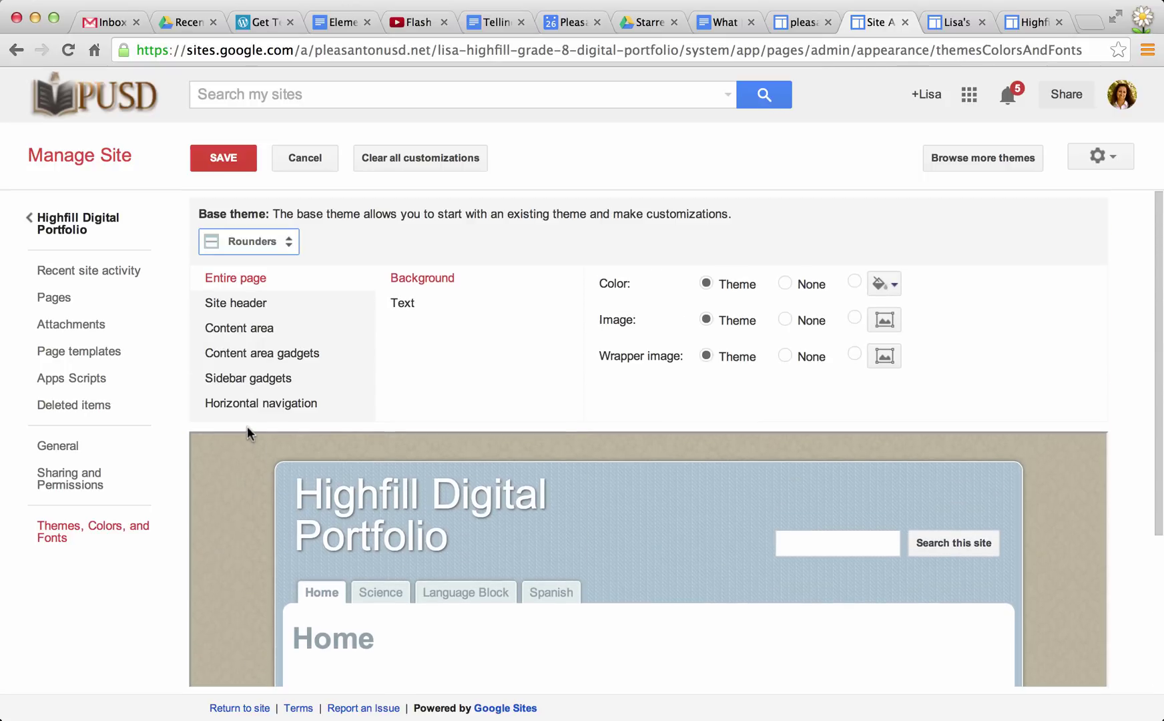
click(271, 243)
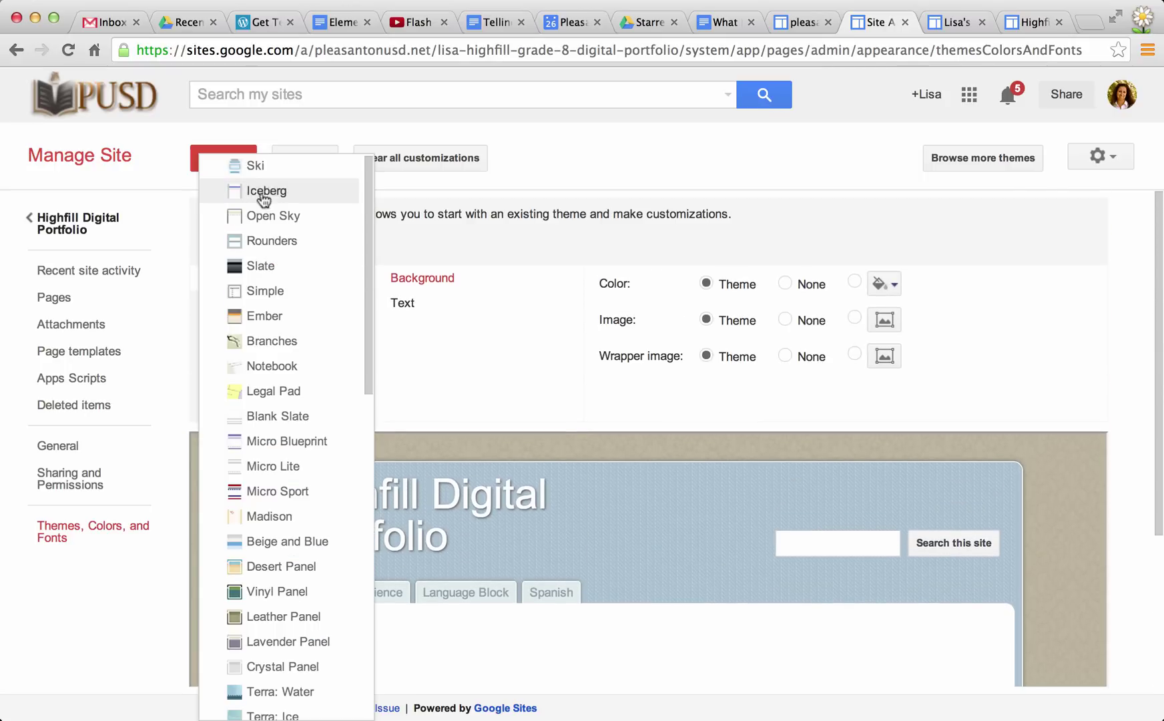
click(255, 165)
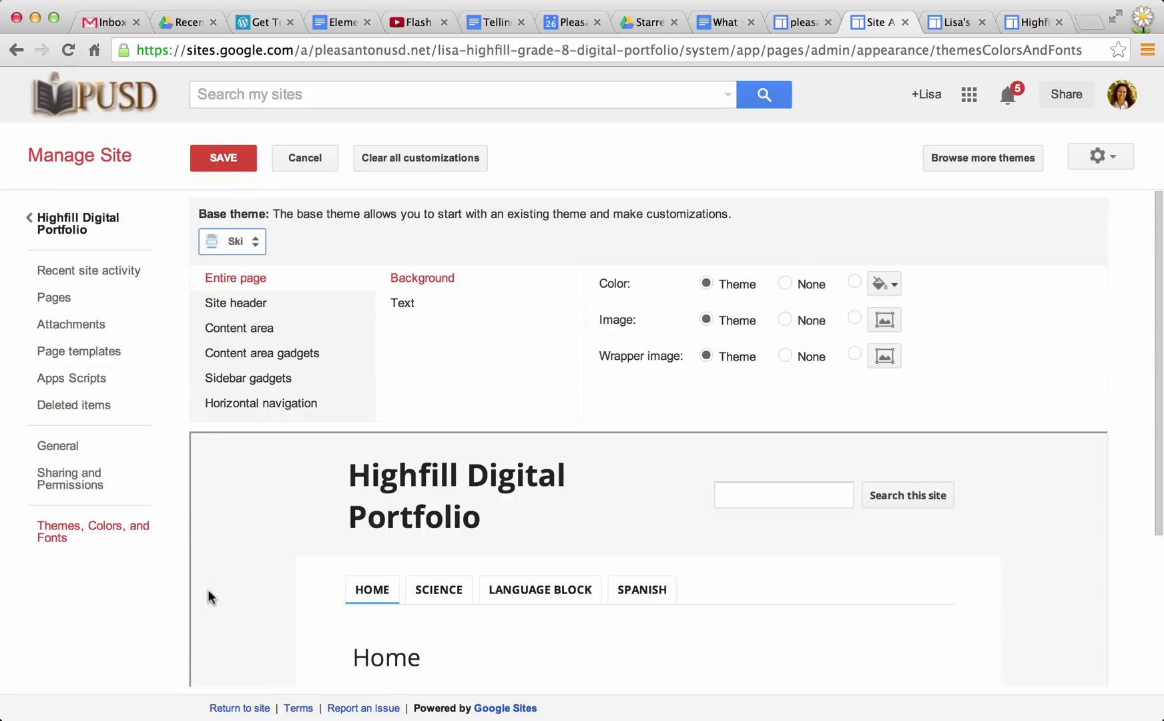
scroll(211, 597, down, 4)
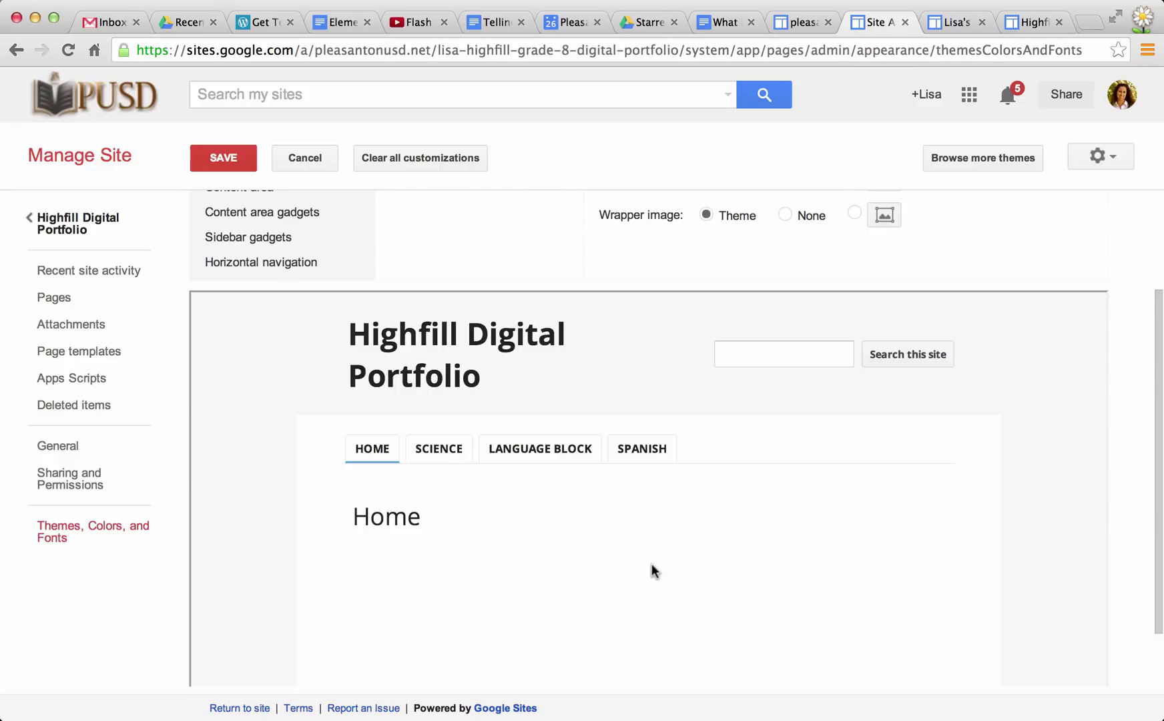
scroll(642, 566, up, 2)
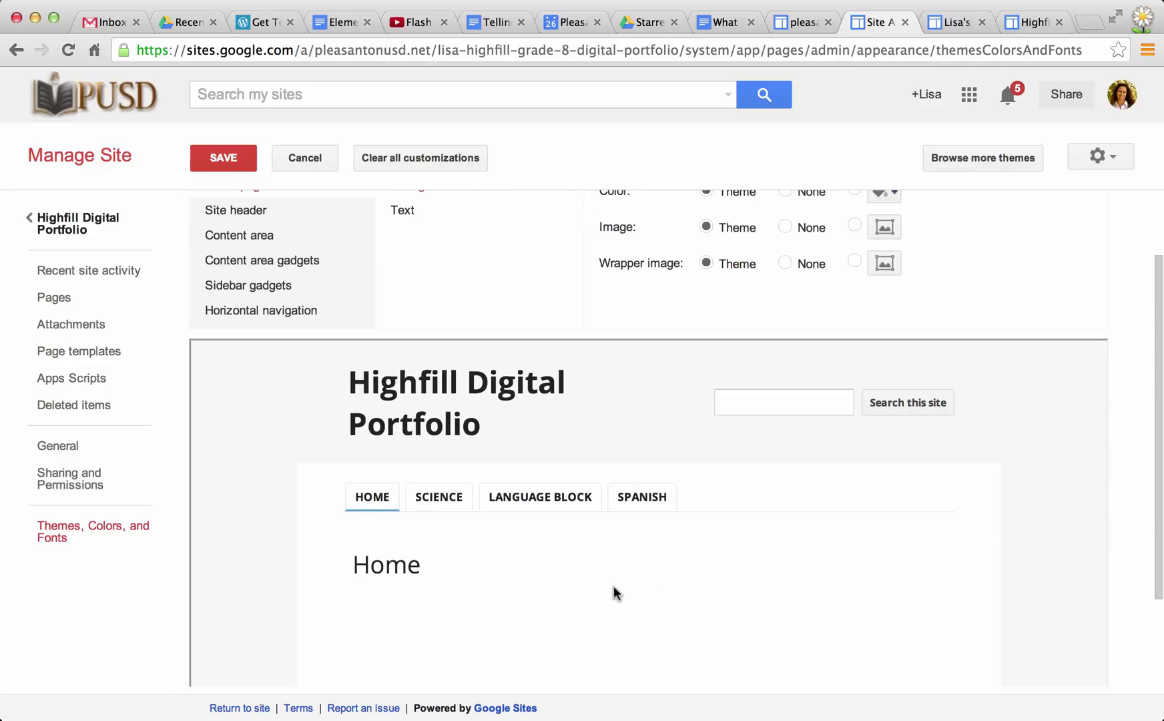
scroll(613, 586, down, 2)
scroll(613, 586, up, 4)
scroll(613, 586, up, 1)
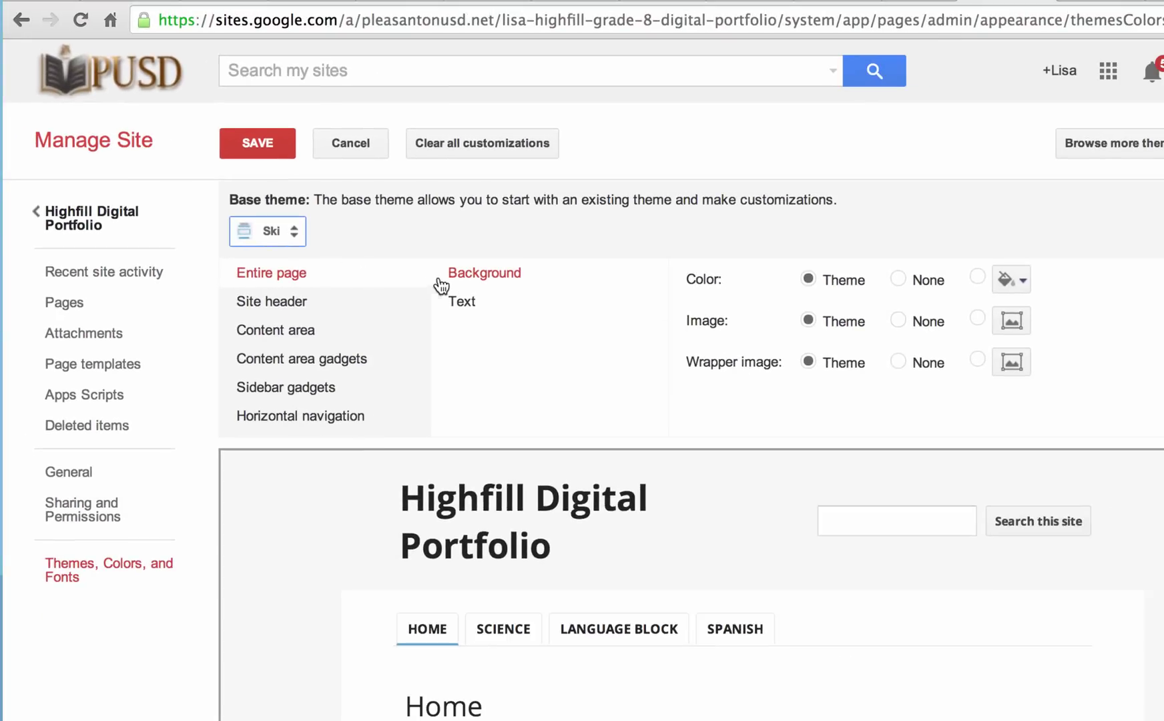
click(466, 303)
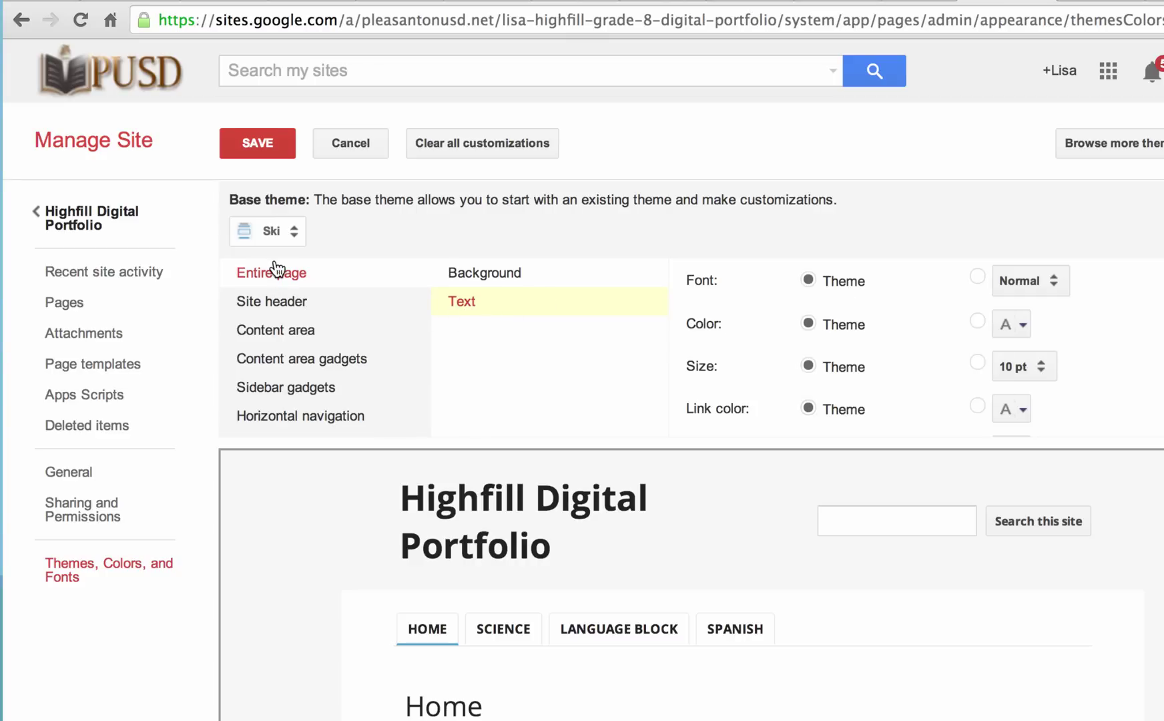
click(301, 331)
scroll(306, 526, down, 3)
scroll(306, 525, down, 3)
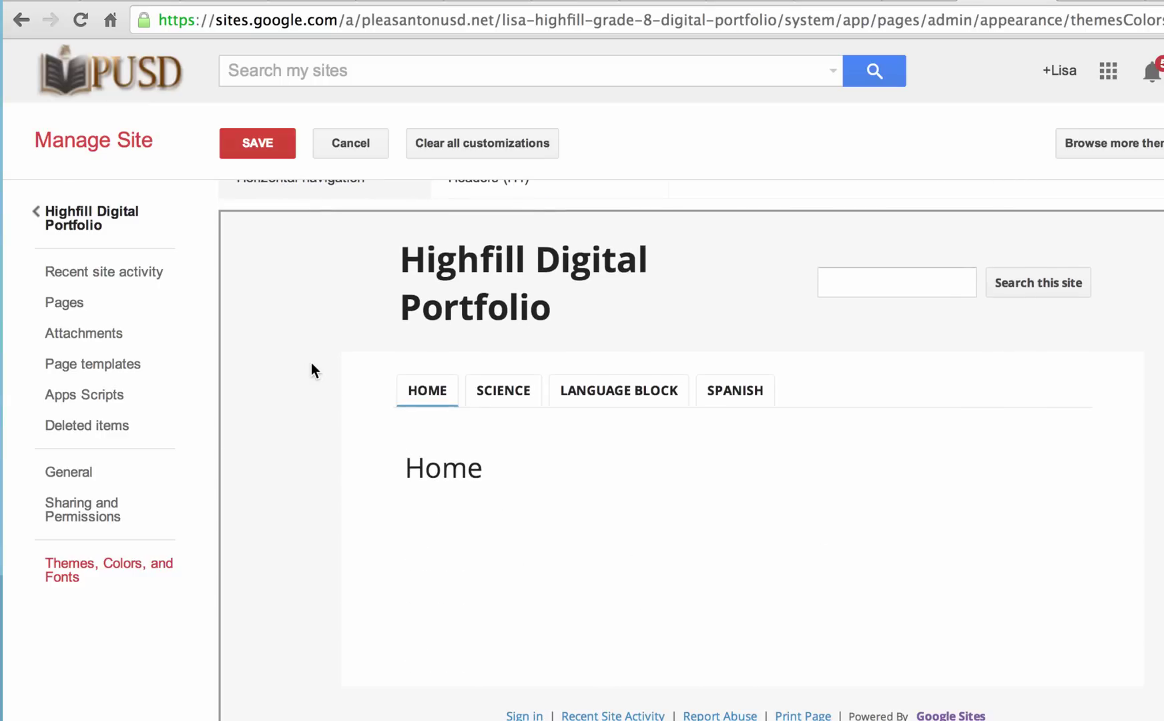
scroll(311, 363, up, 3)
scroll(300, 351, up, 1)
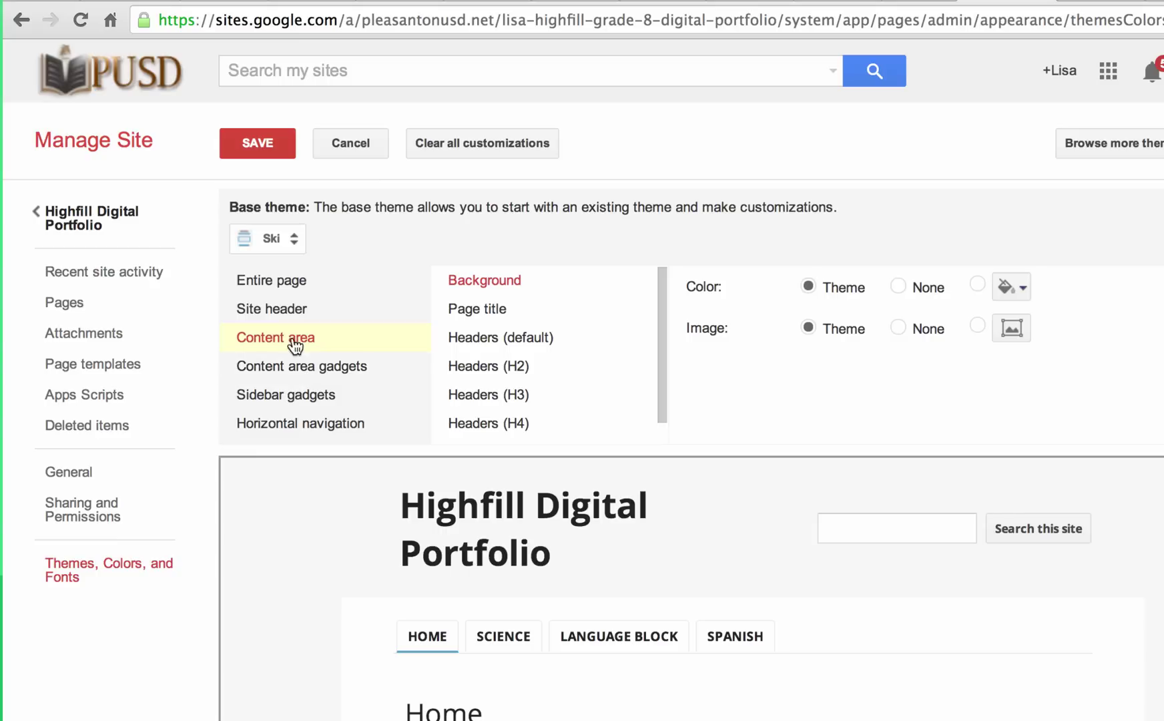
click(491, 314)
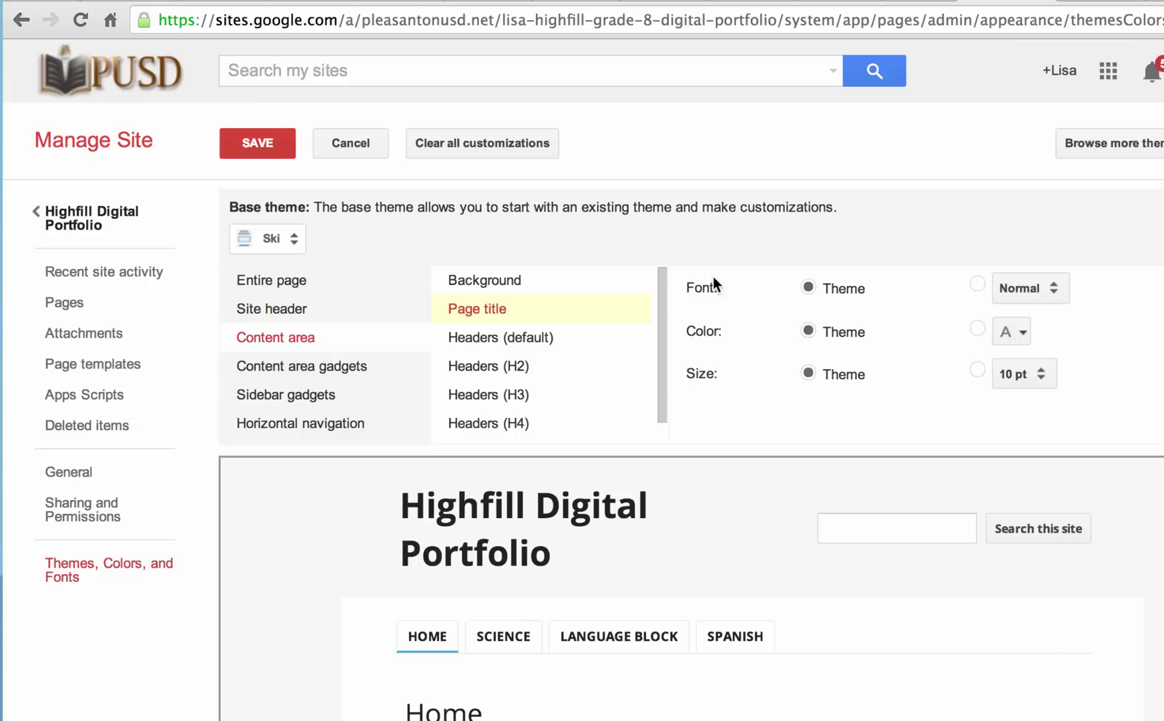
click(293, 283)
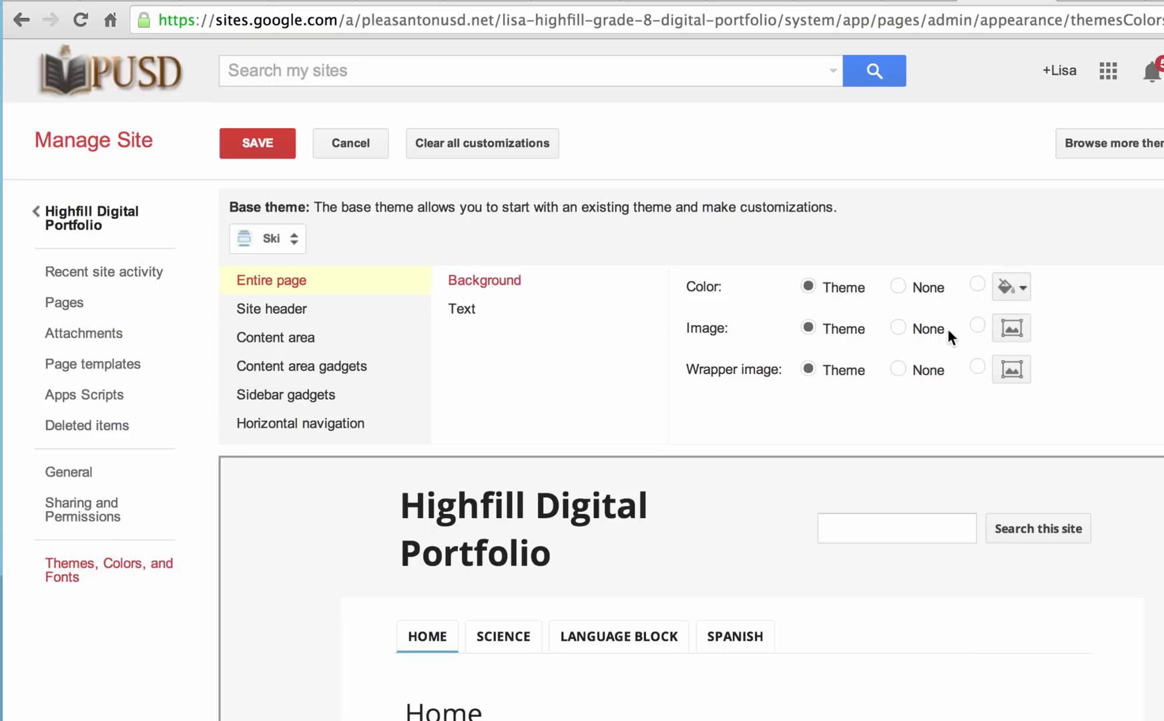
- Give the entire-page background a custom colour and custom image, and browse for the image file
click(977, 287)
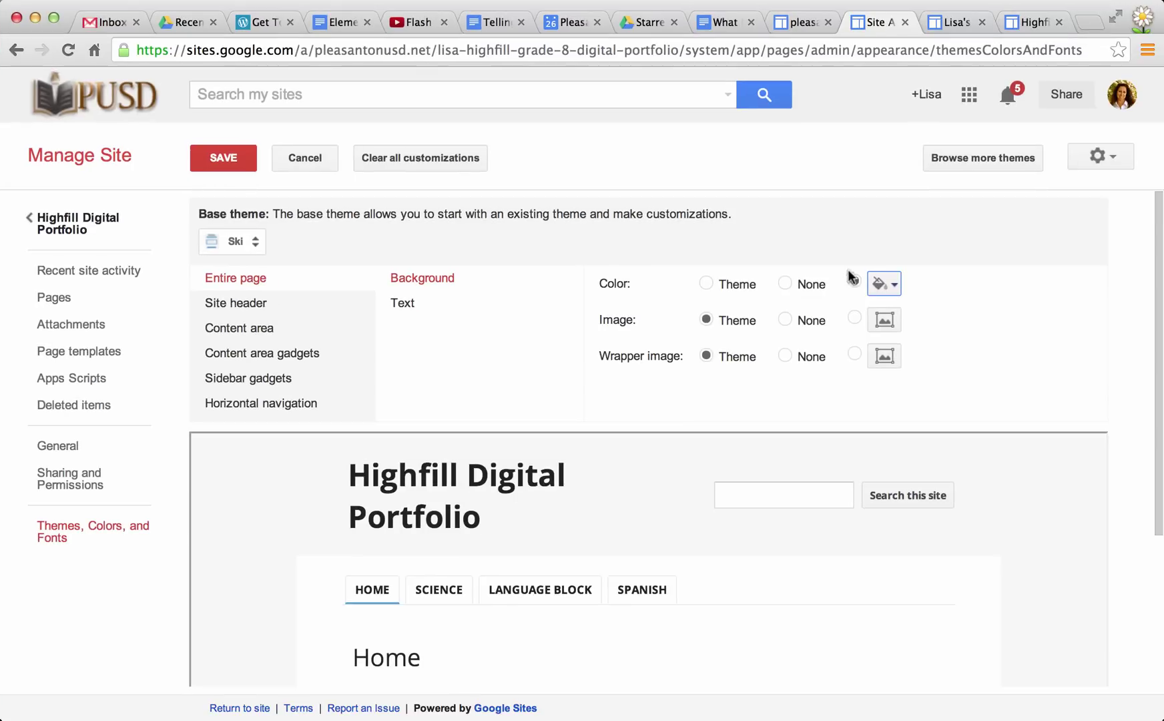
click(896, 286)
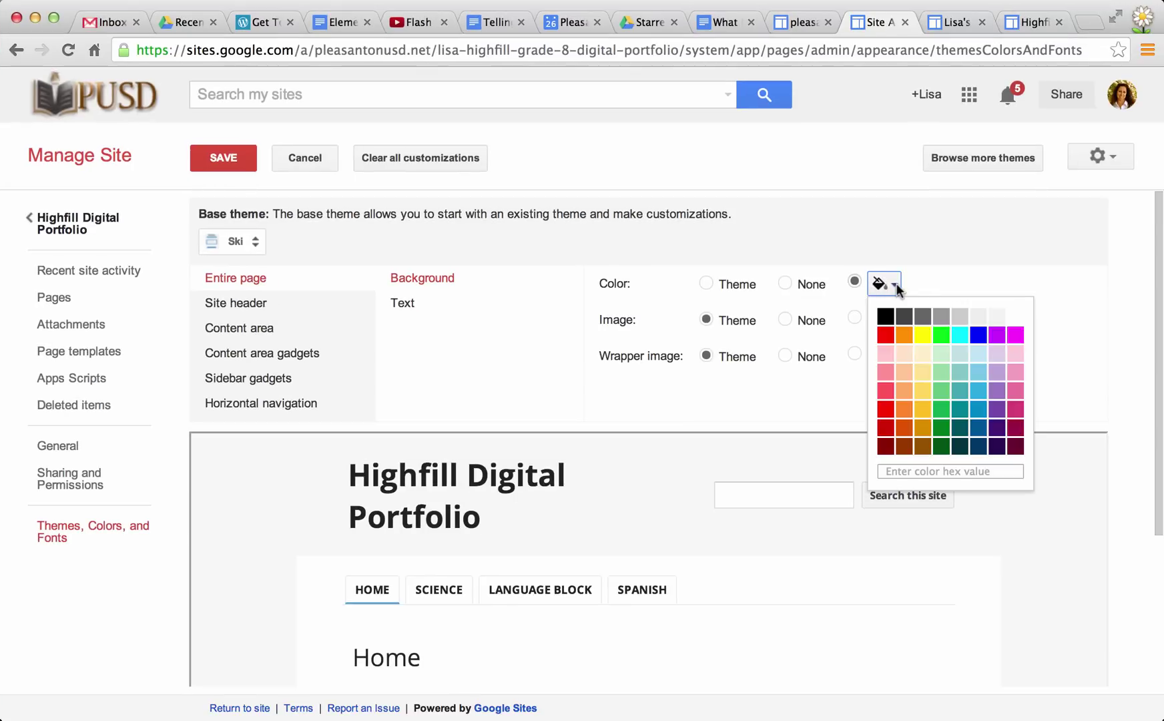
click(897, 284)
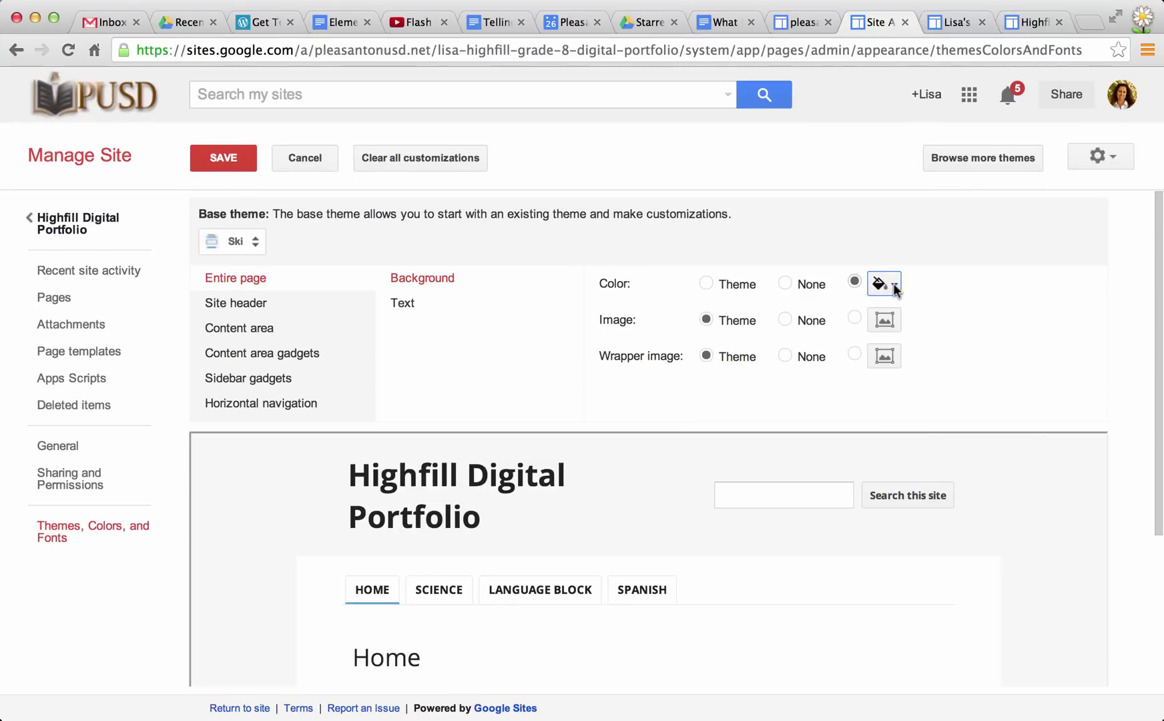
click(854, 320)
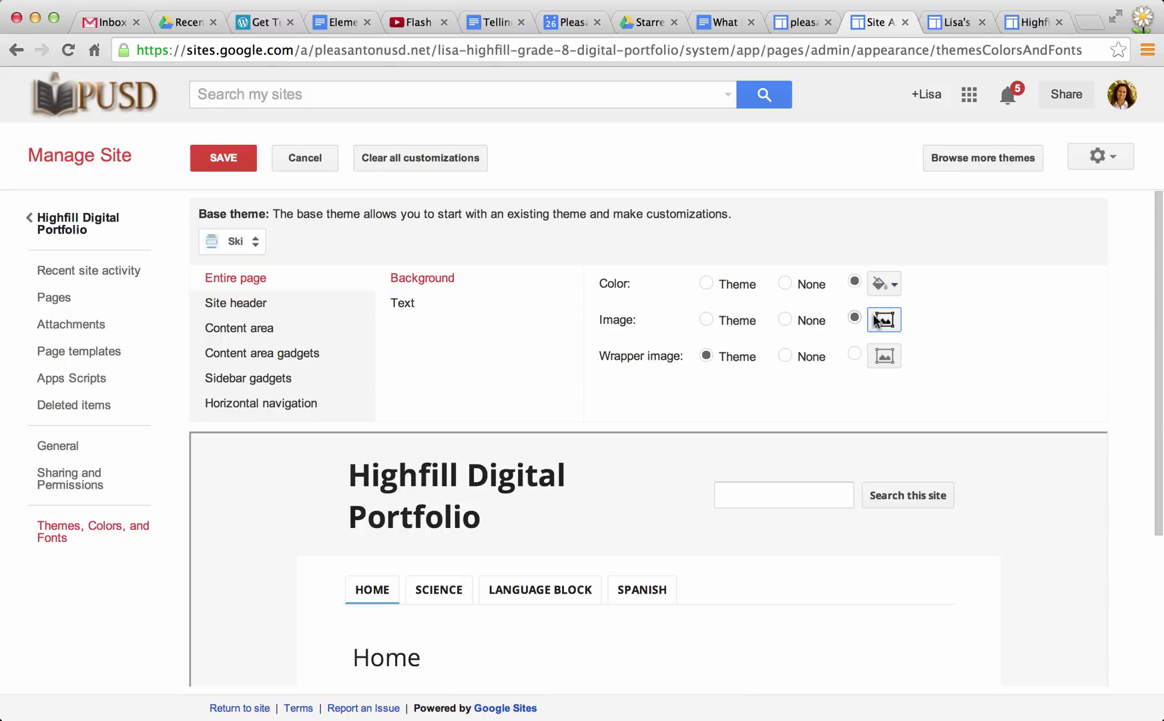
click(884, 321)
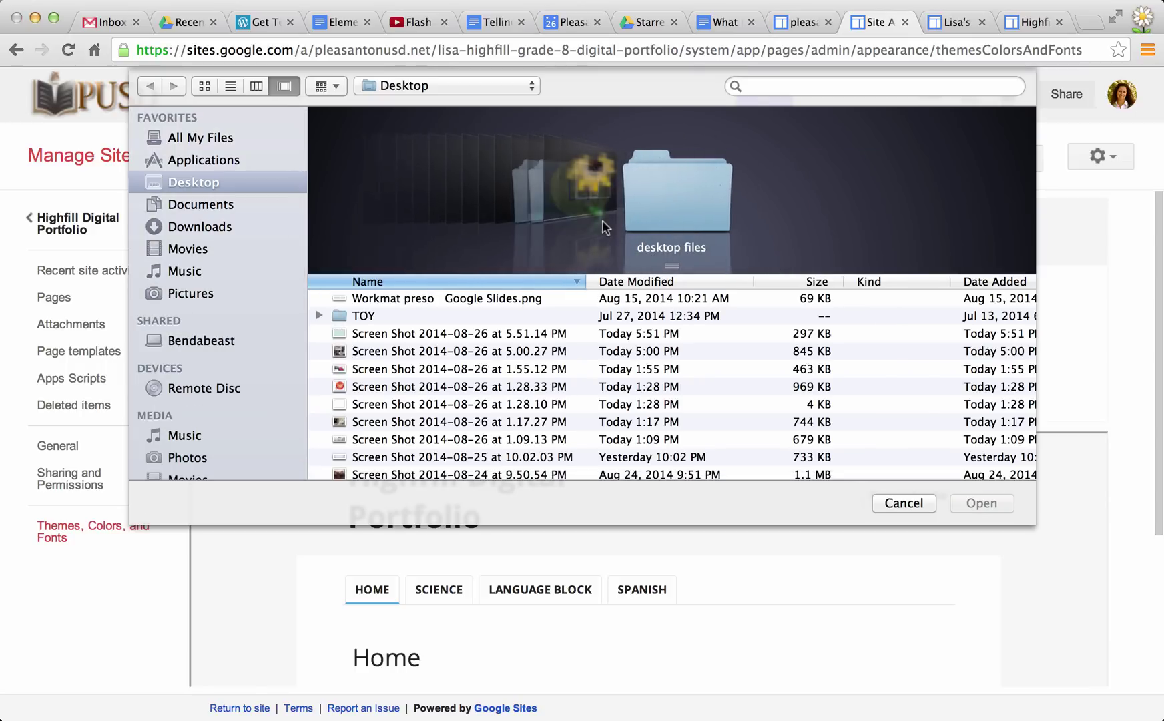
- Upload the Desktop chevron screenshot as the entire-page background image
click(602, 220)
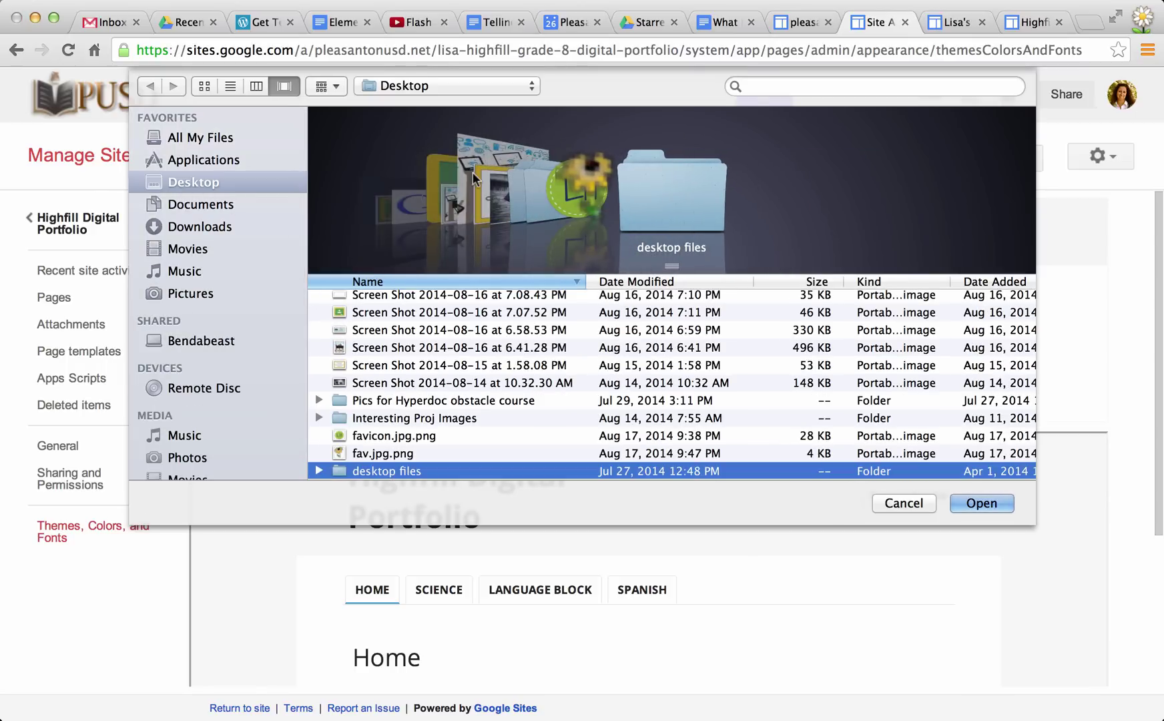
scroll(473, 178, up, 5)
scroll(473, 177, up, 5)
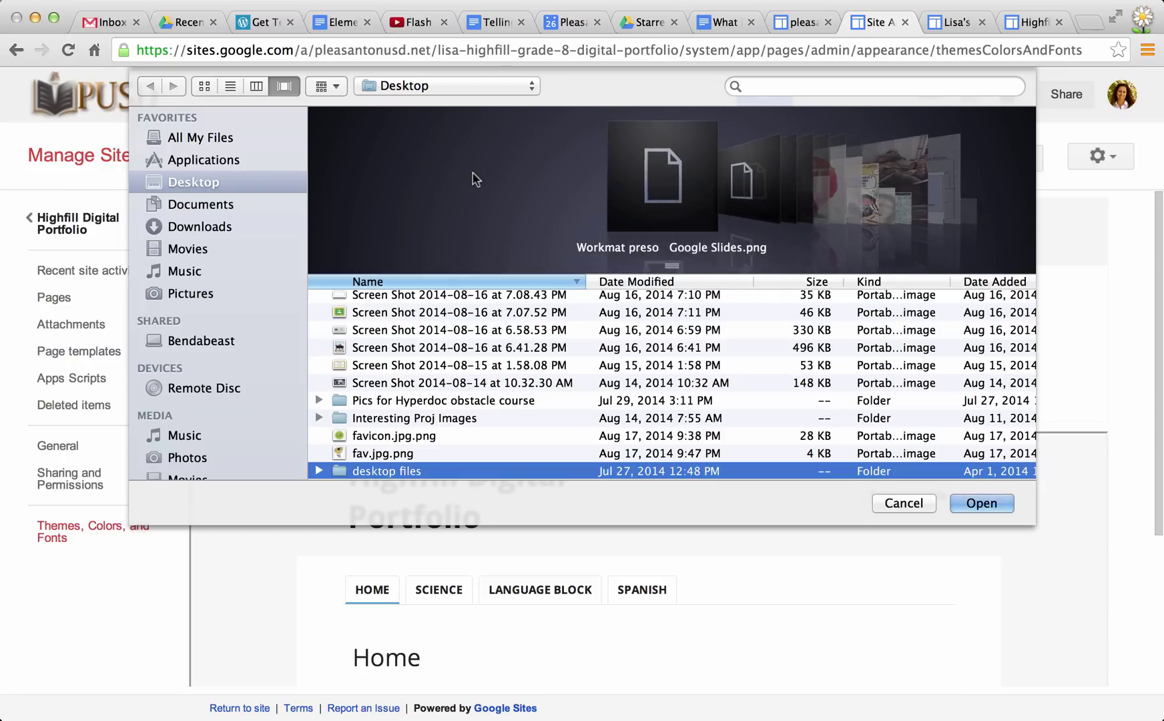
scroll(472, 178, up, 5)
scroll(593, 180, down, 3)
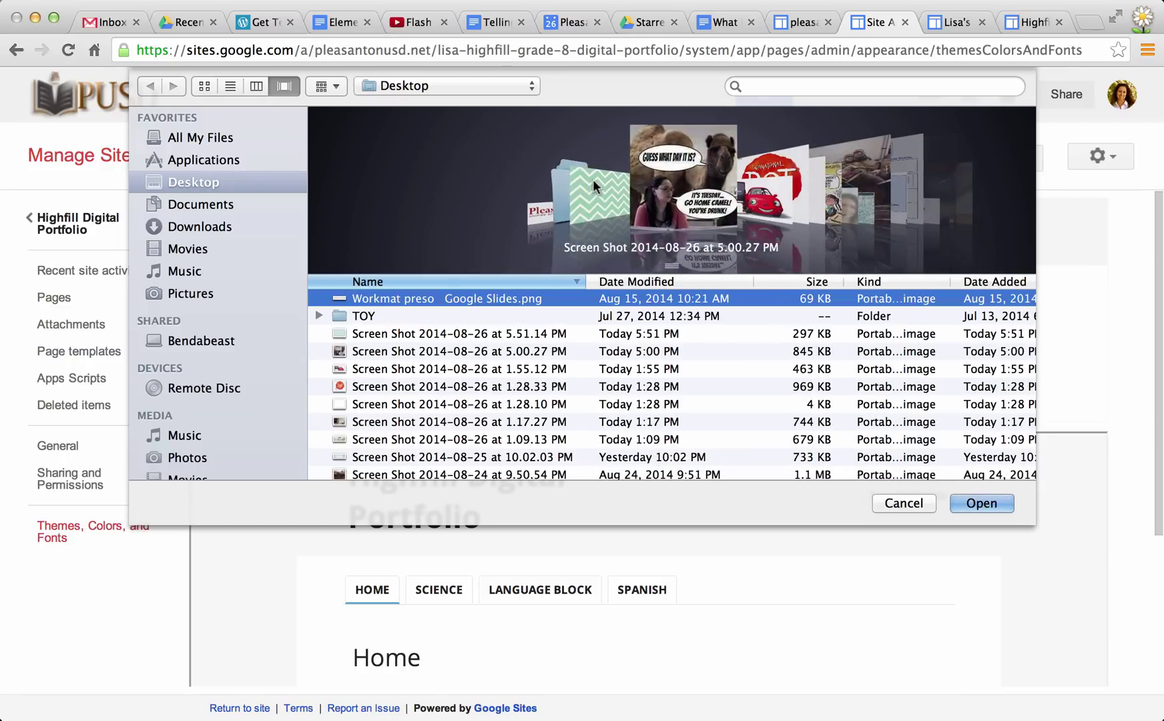
click(593, 179)
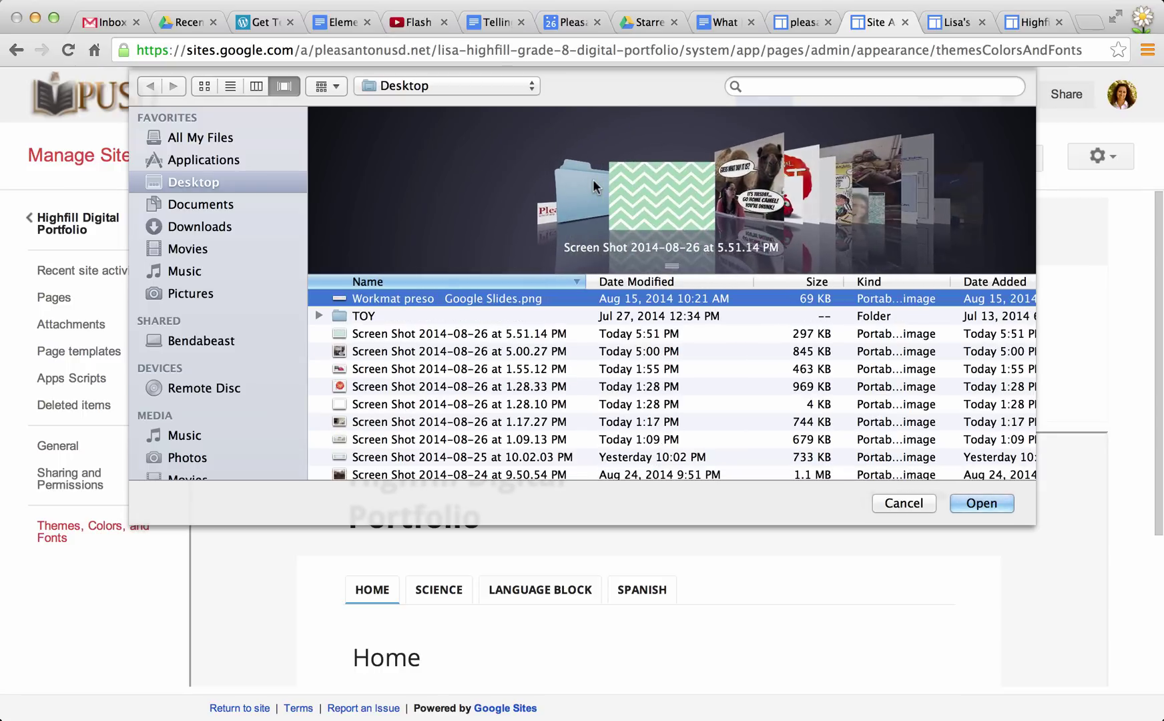
double_click(680, 184)
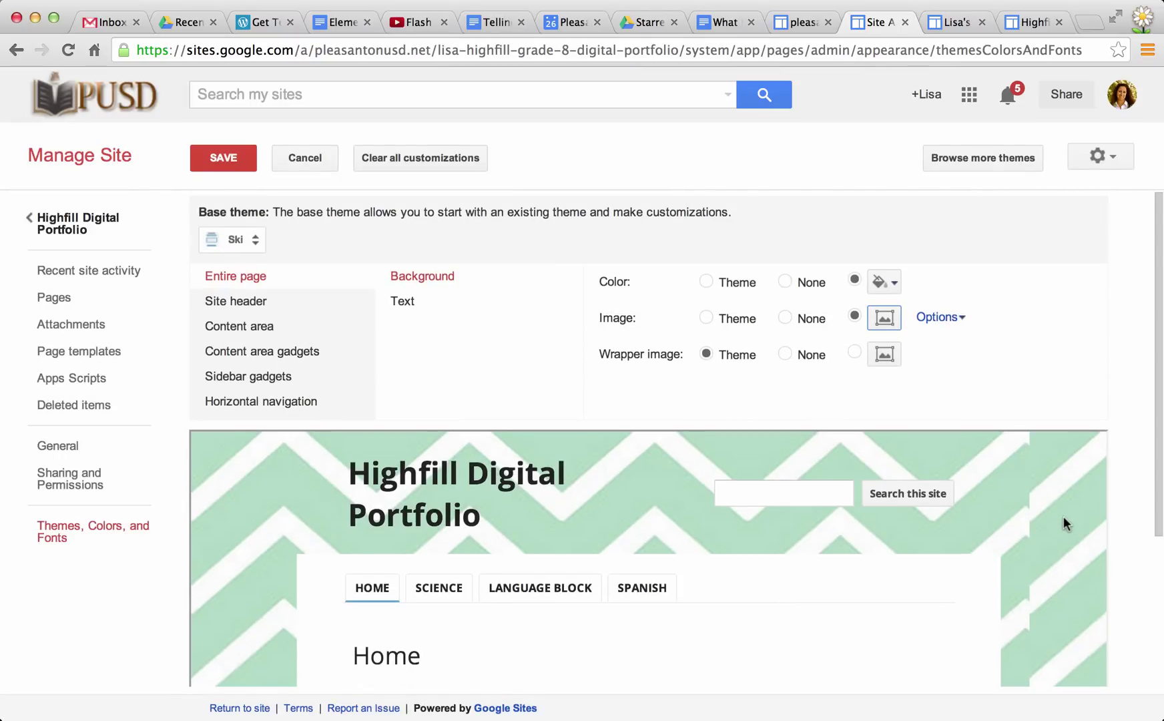
scroll(1064, 516, down, 5)
scroll(1063, 516, up, 4)
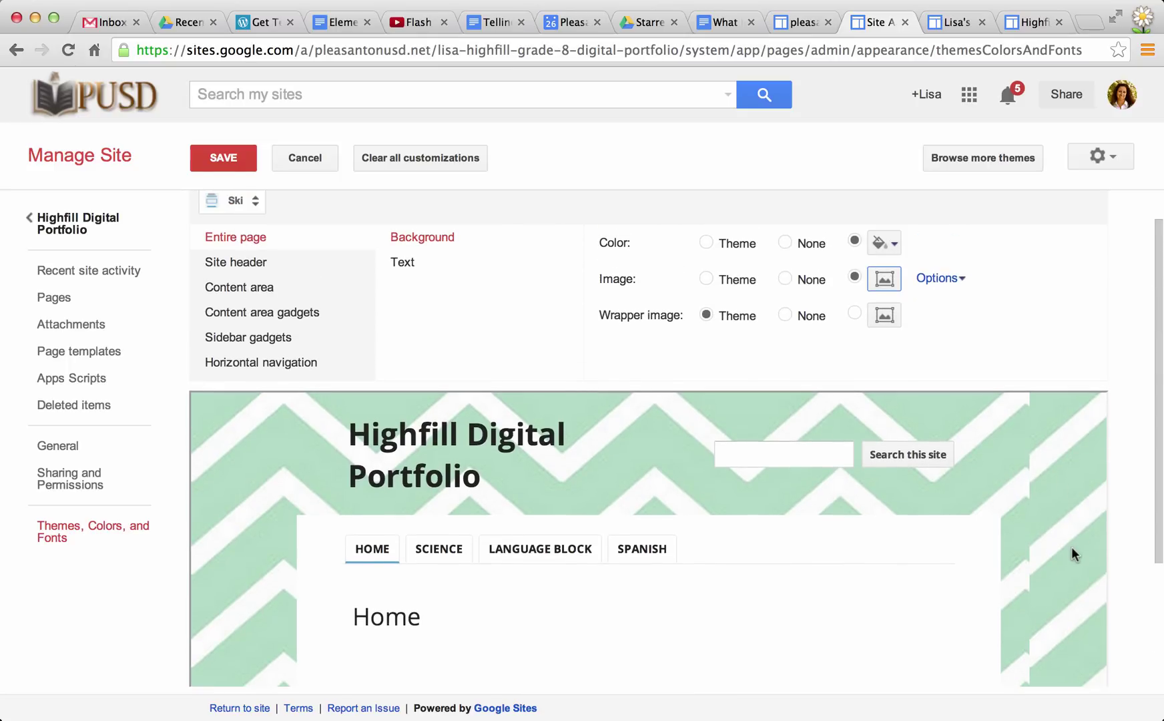
scroll(1072, 547, down, 4)
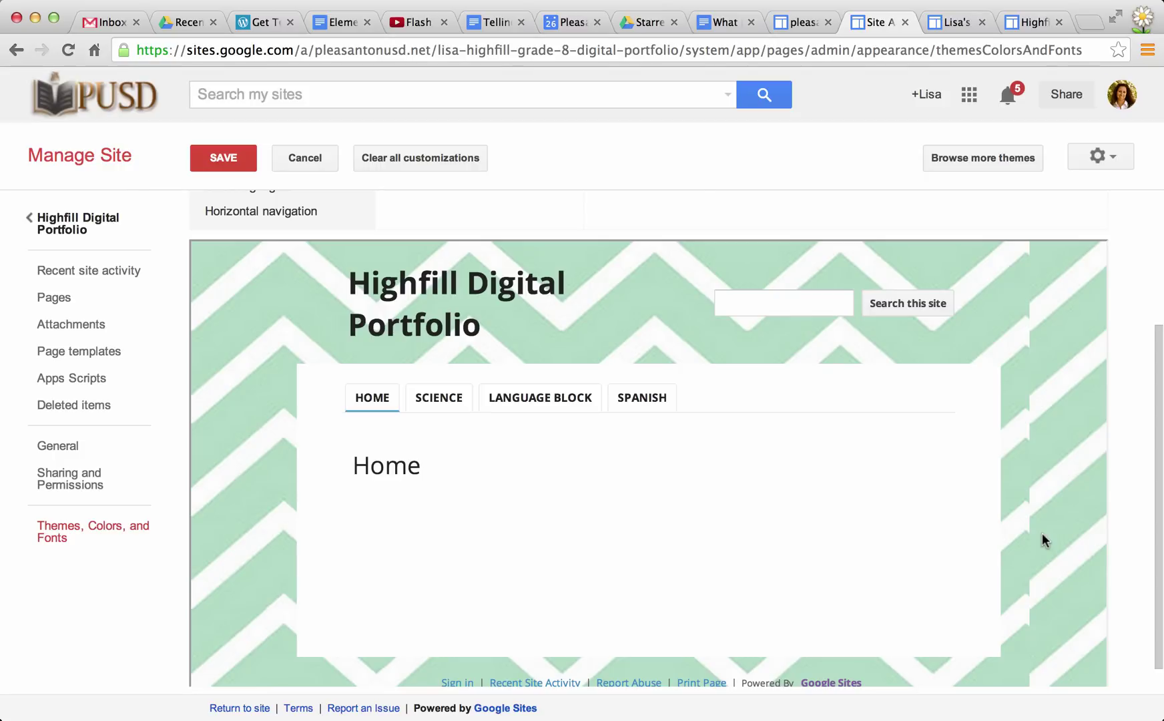
scroll(1042, 533, up, 5)
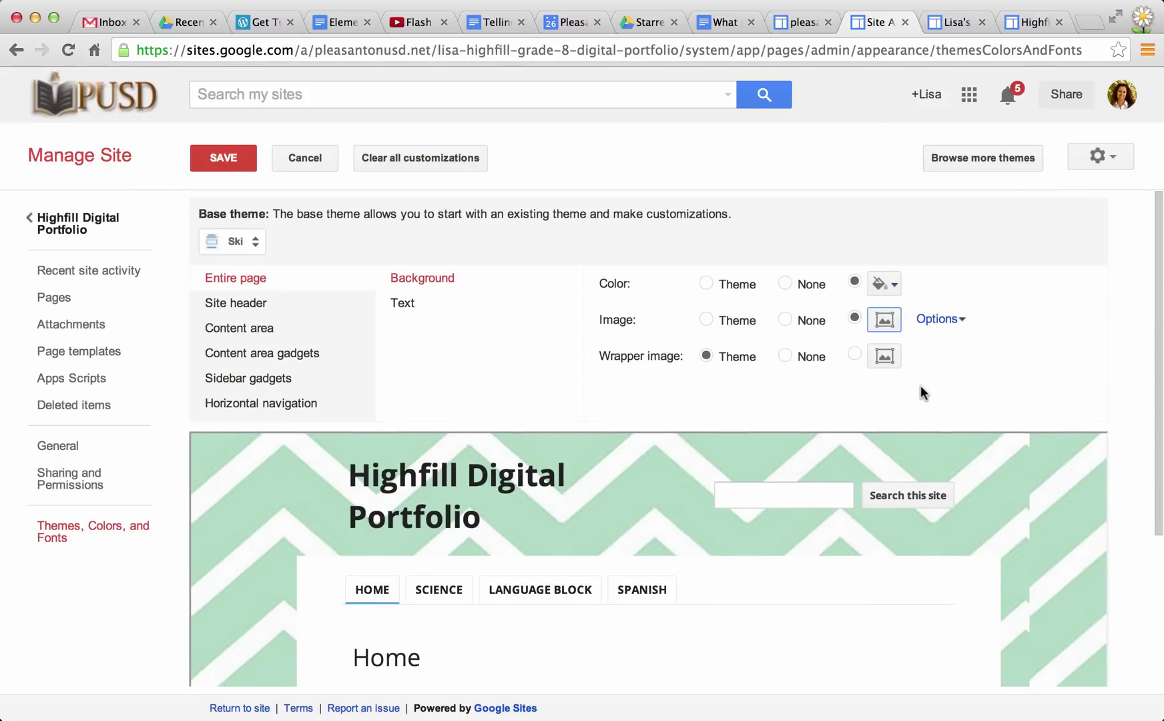
- Set the chevron background image's placement to Stretch to cover
click(939, 325)
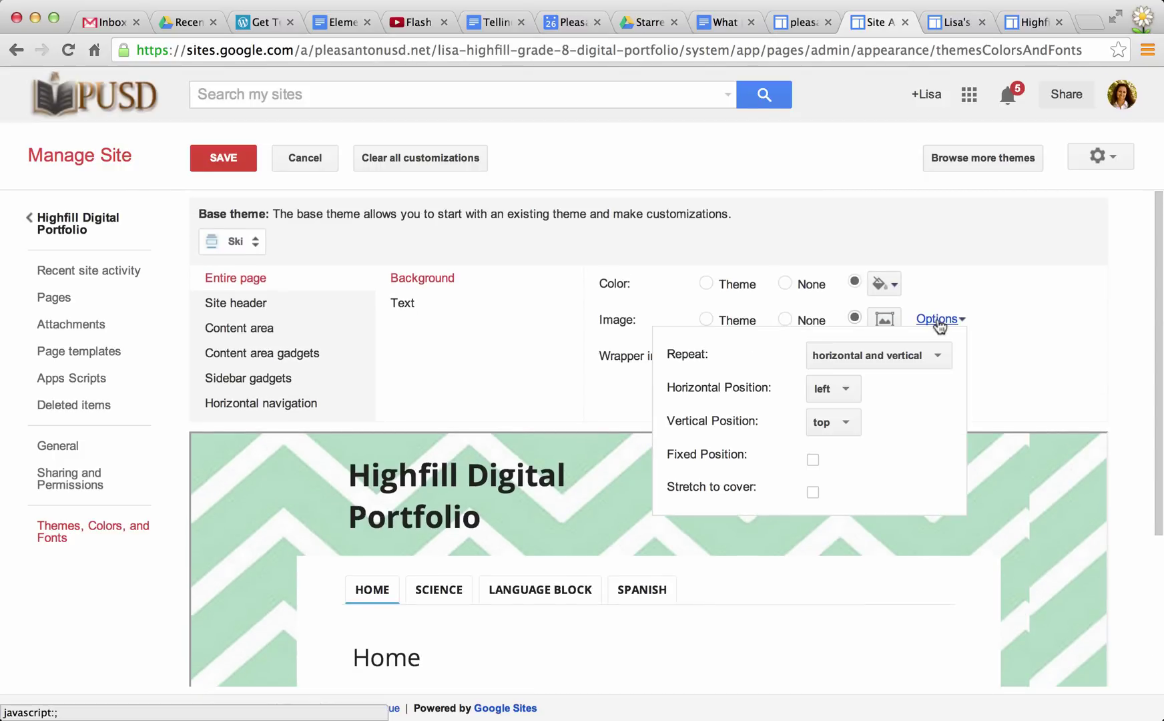
click(813, 493)
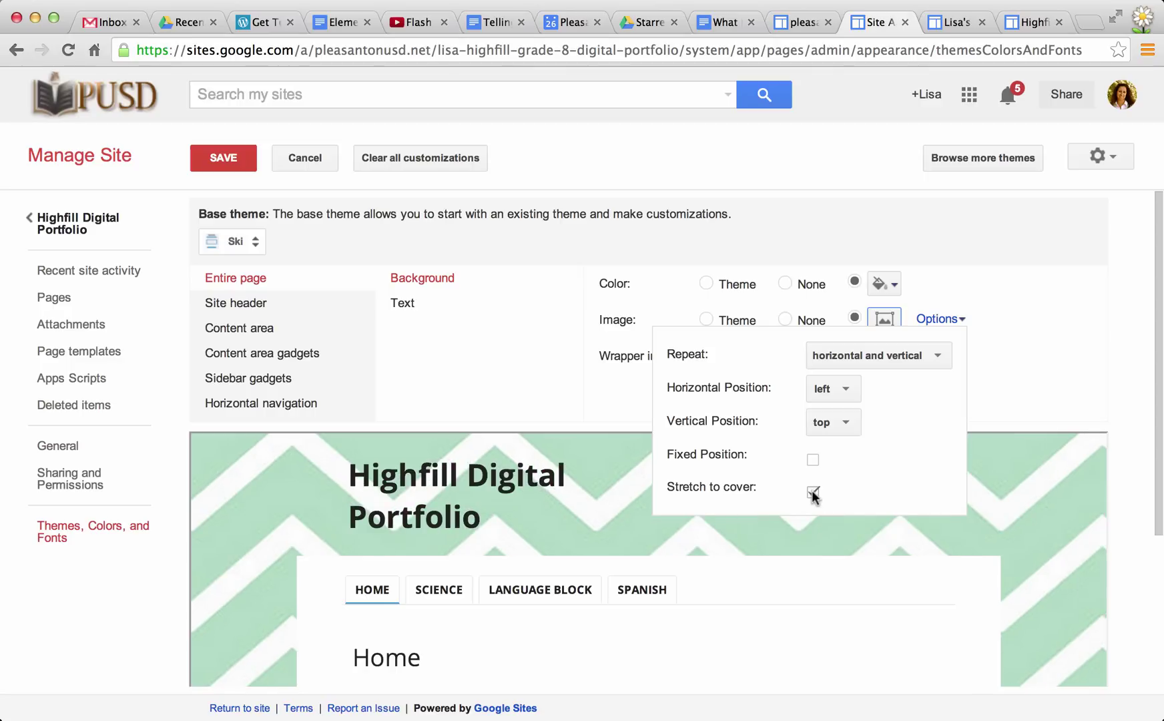
click(1019, 353)
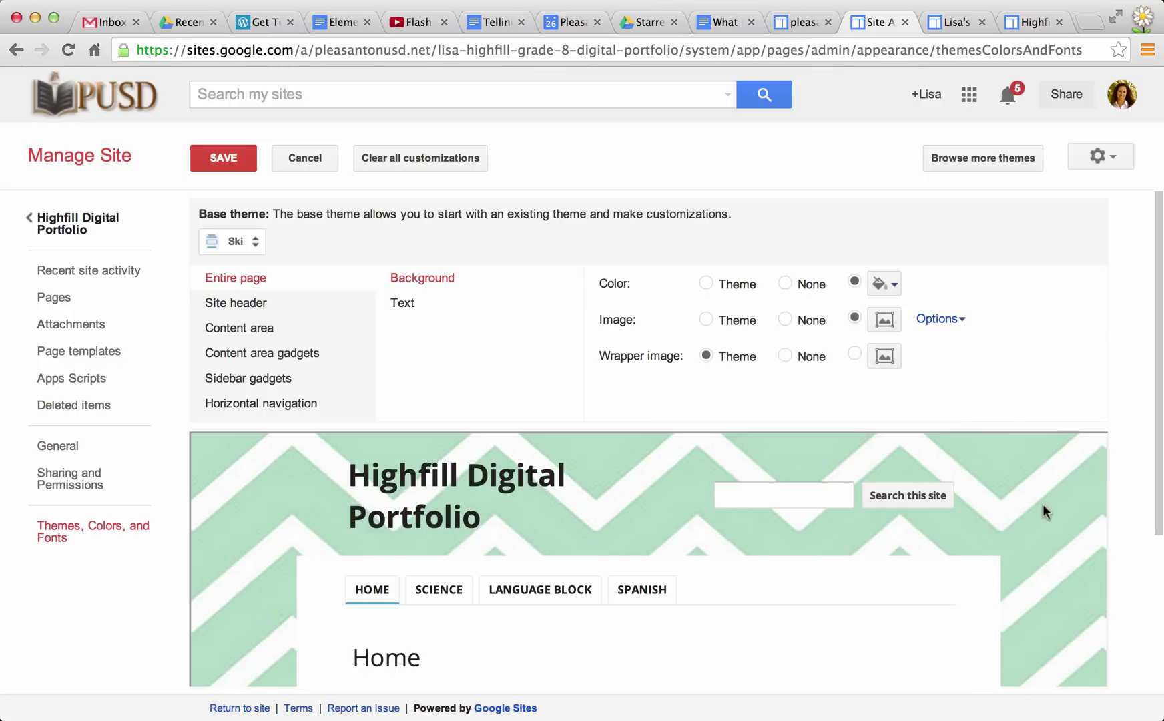
scroll(1044, 505, down, 5)
scroll(1044, 504, down, 3)
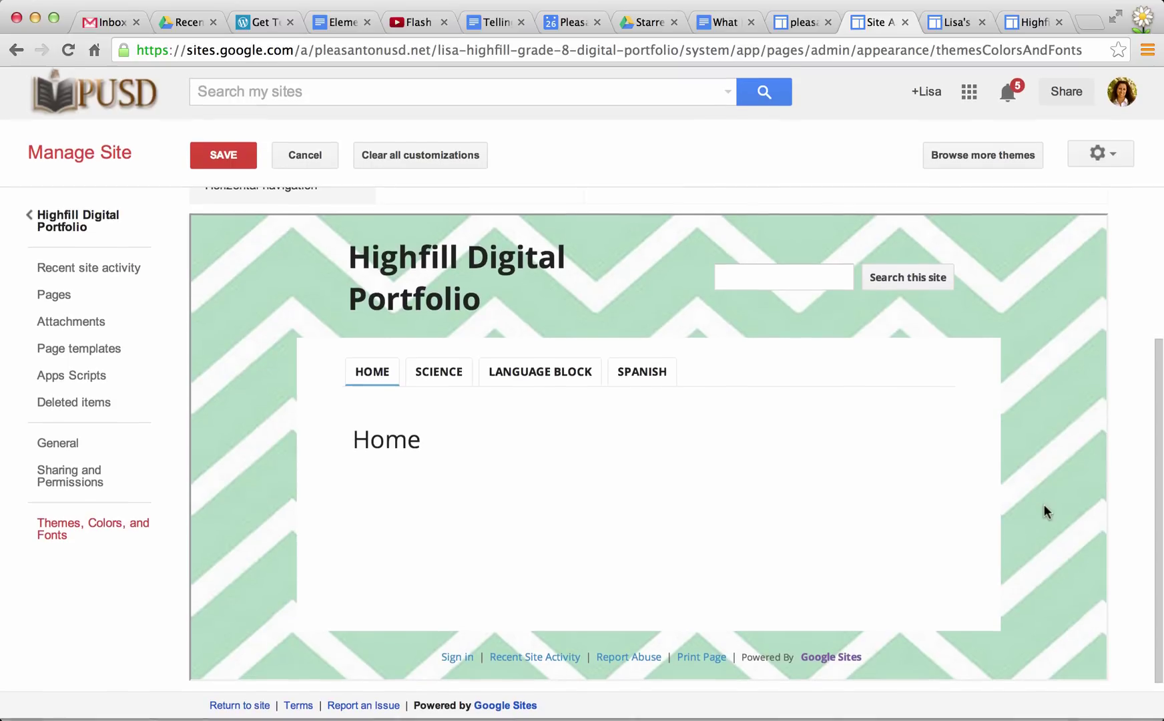
scroll(1044, 504, up, 2)
scroll(1044, 504, up, 3)
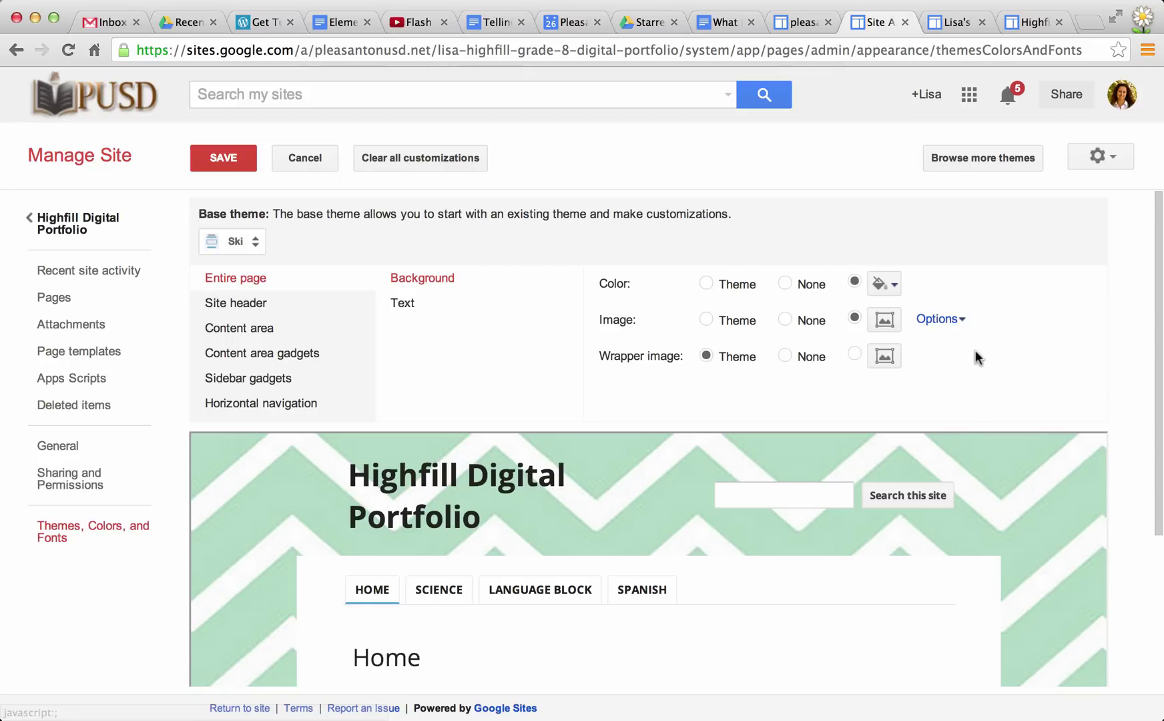
scroll(975, 351, down, 3)
scroll(975, 351, down, 3)
scroll(976, 351, up, 2)
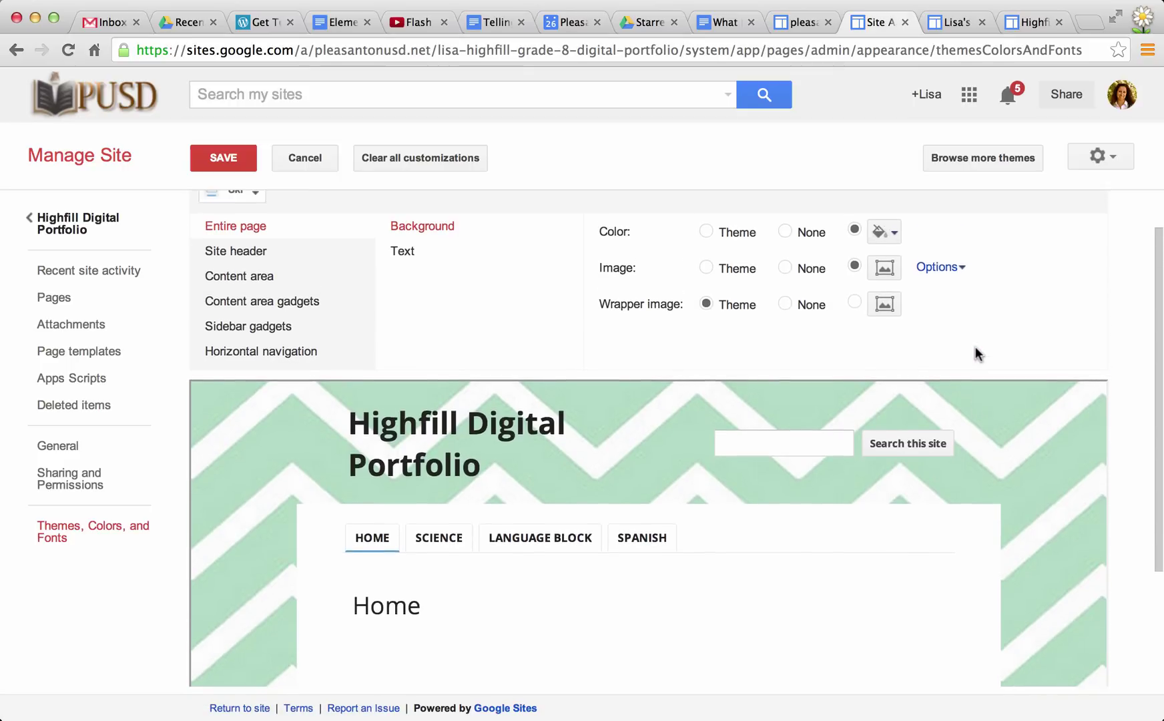
- Give the Site header background a custom colour and a theme-default image
click(404, 261)
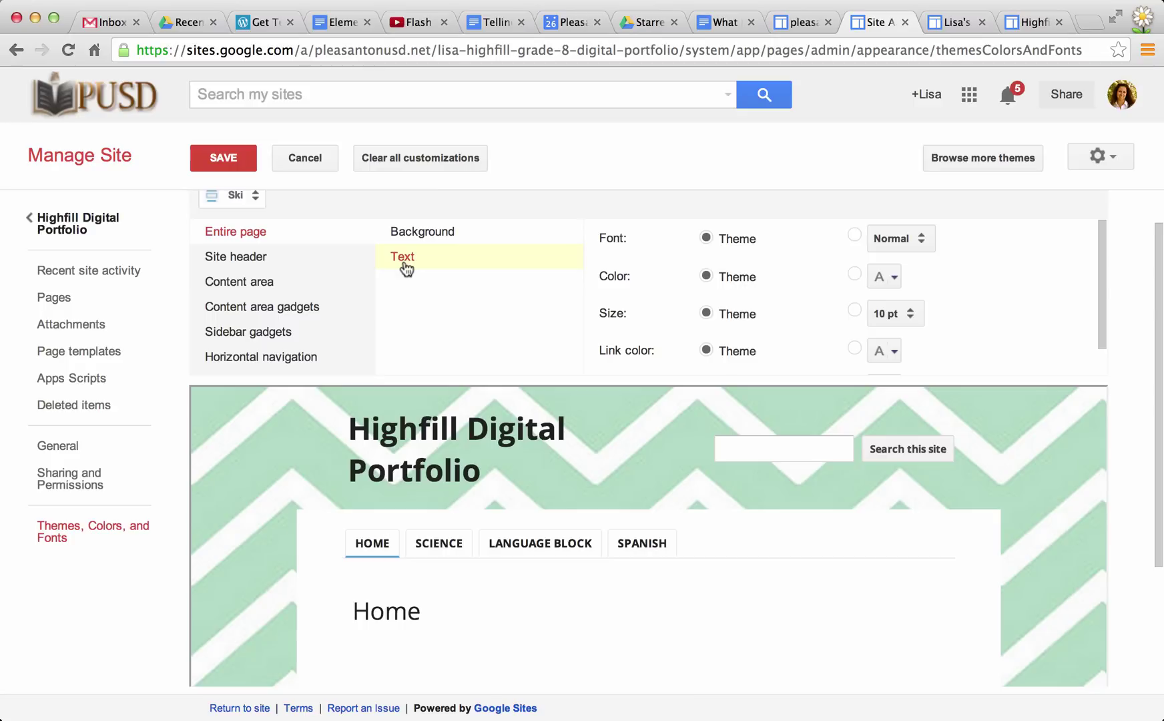
click(238, 262)
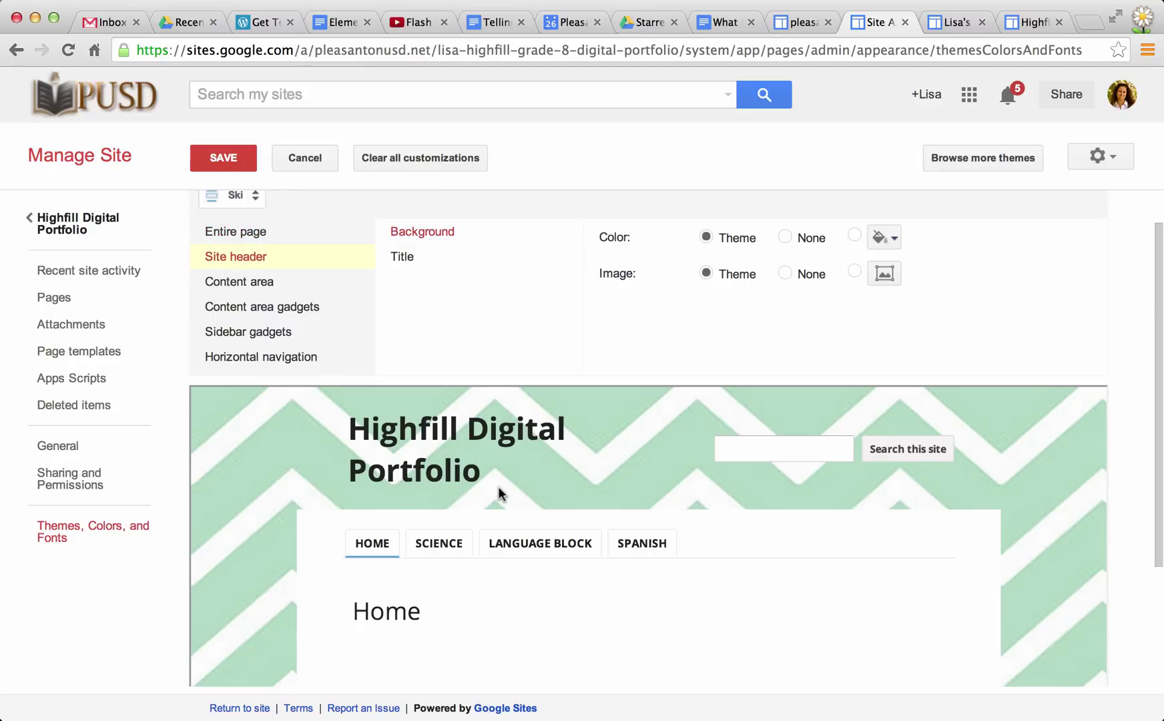
click(706, 239)
click(855, 273)
click(855, 238)
click(707, 274)
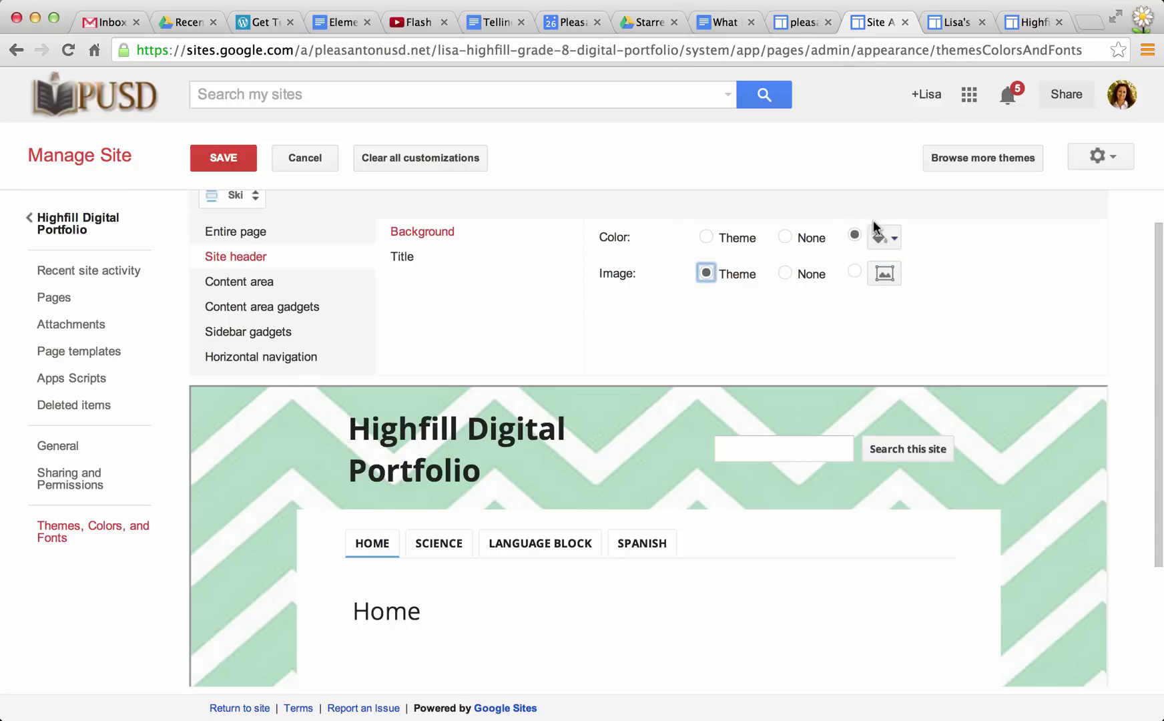
click(882, 239)
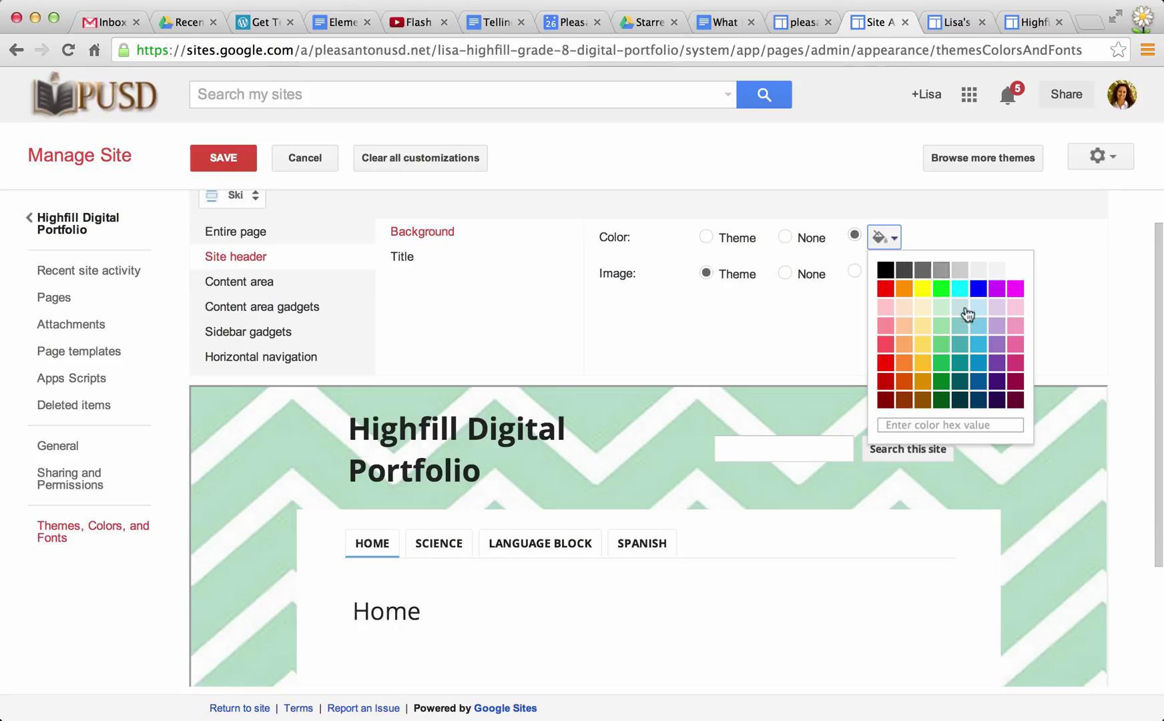
- Apply the dark blue header background and give the header title a custom white colour
click(979, 382)
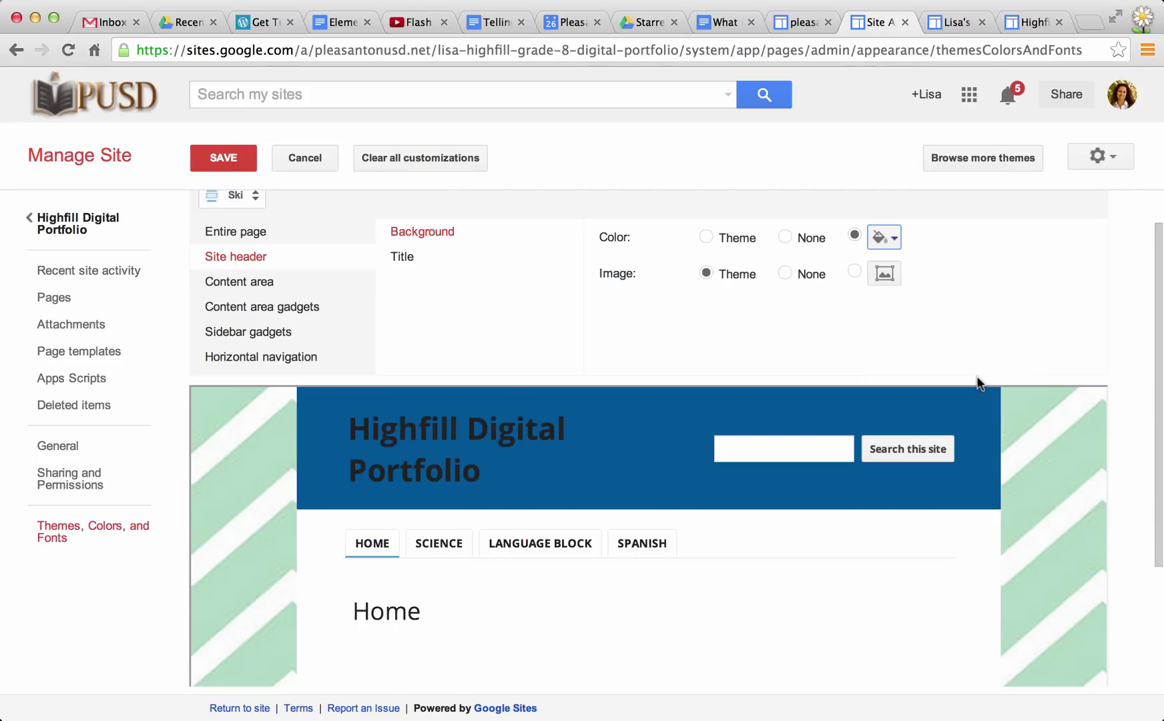
scroll(1064, 421, down, 5)
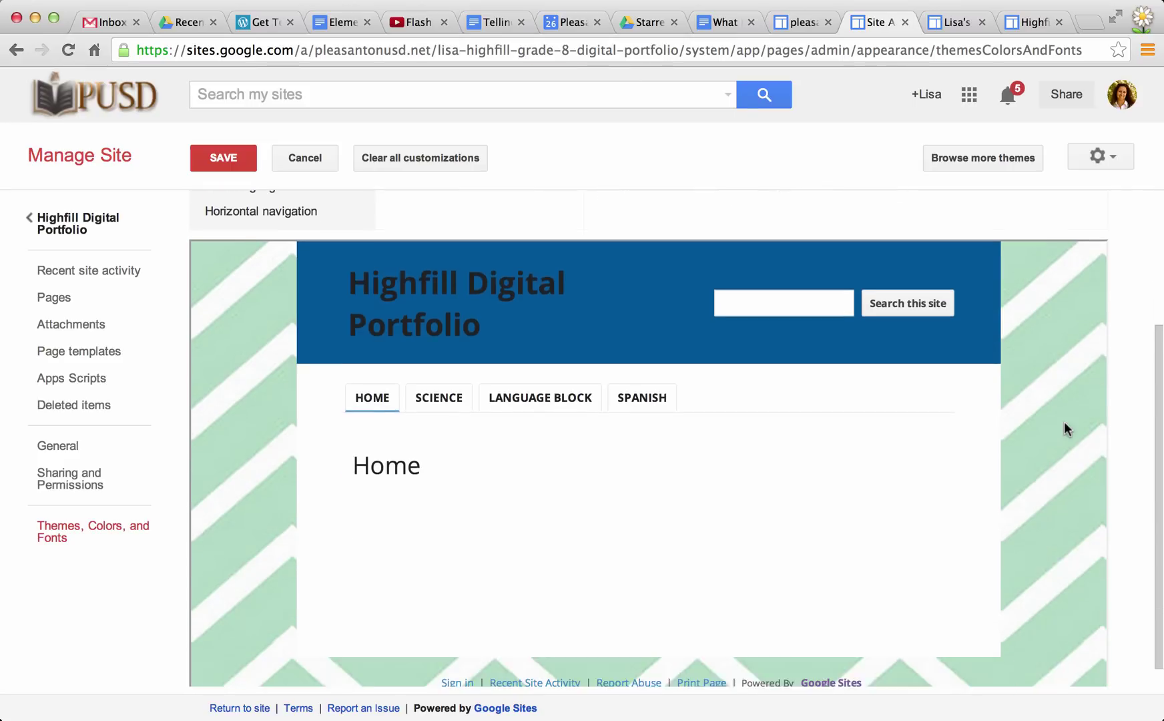
scroll(1065, 422, up, 5)
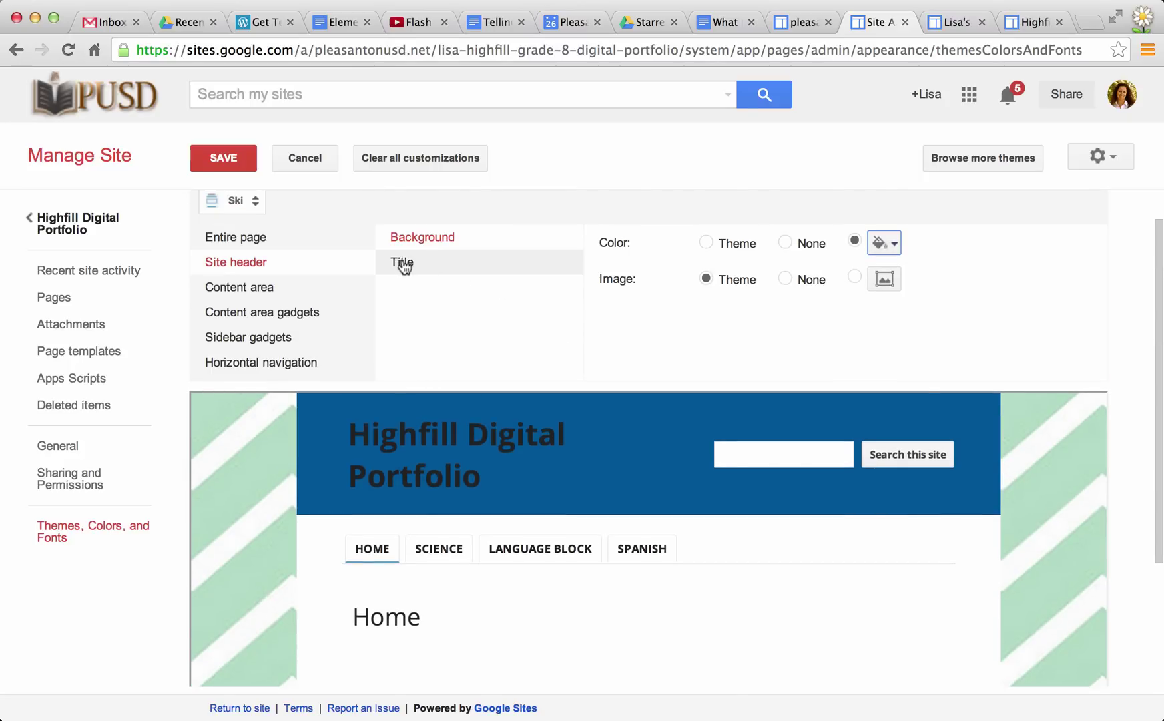
click(404, 266)
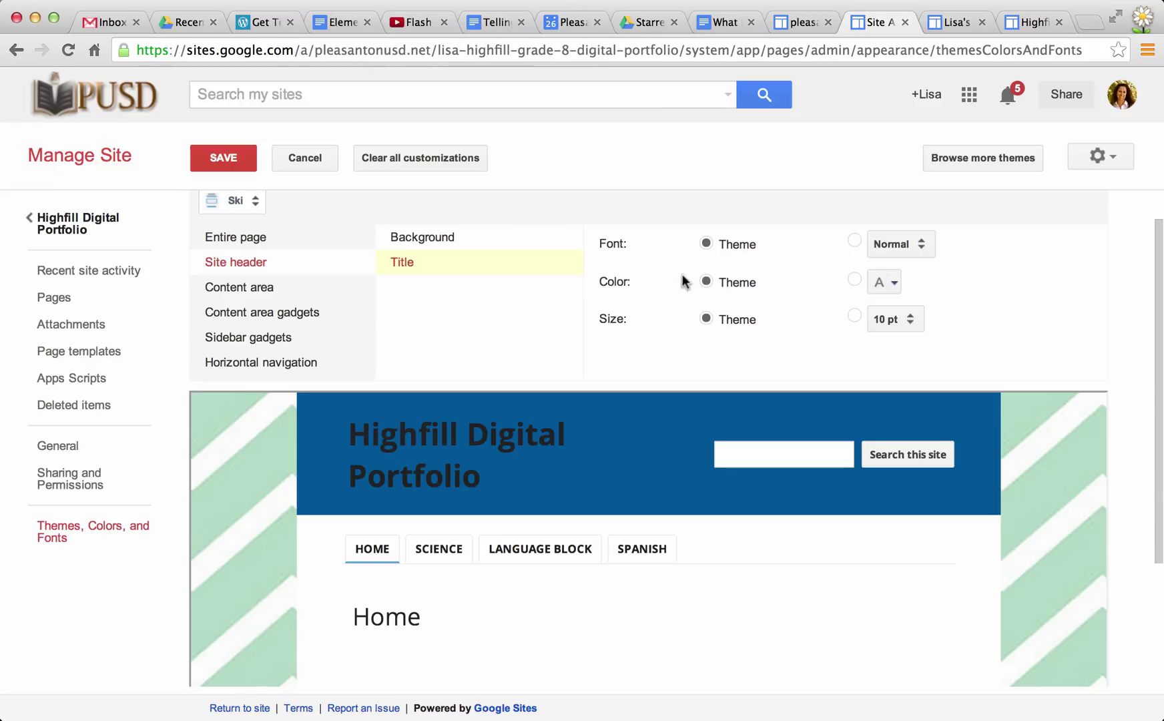
click(854, 281)
click(884, 282)
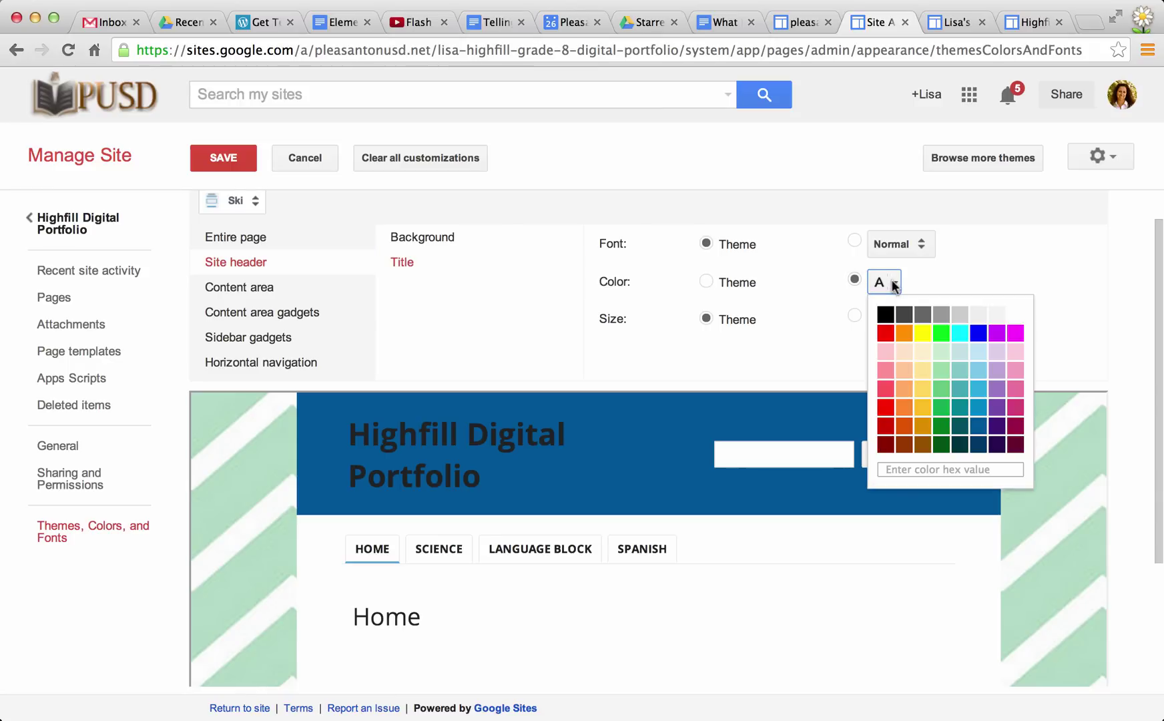
click(1016, 316)
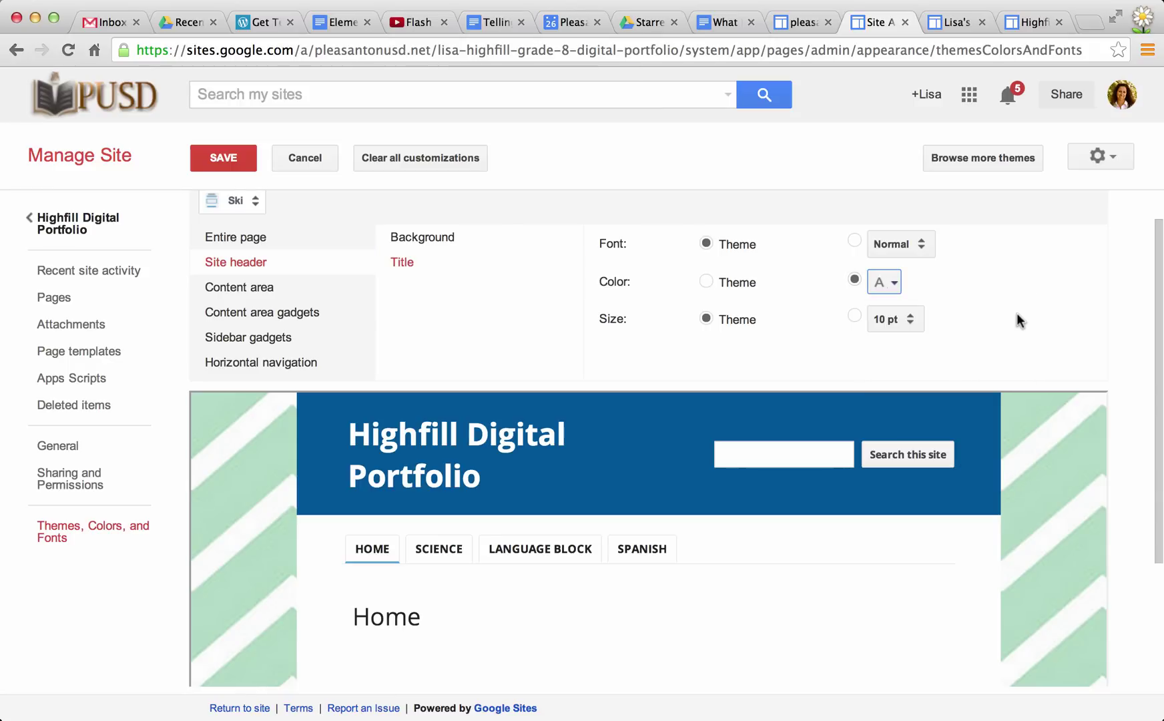
- Set the header title font to Bubbler One, after trying Aguafina Script
click(854, 243)
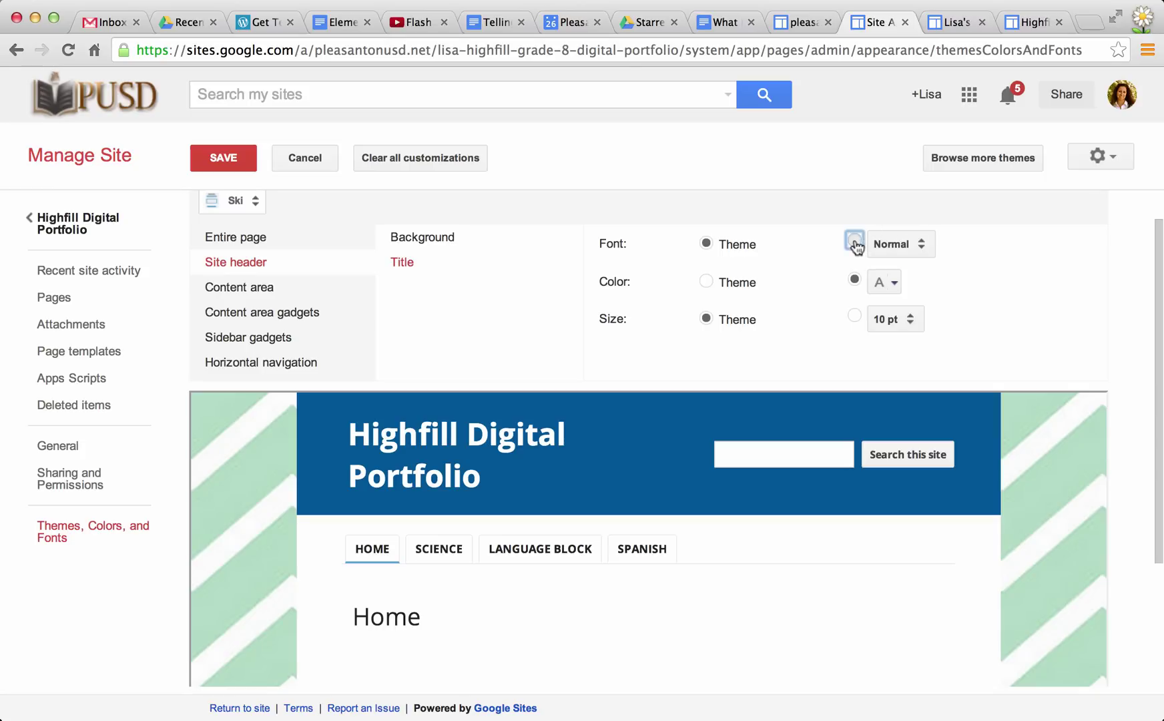
click(919, 248)
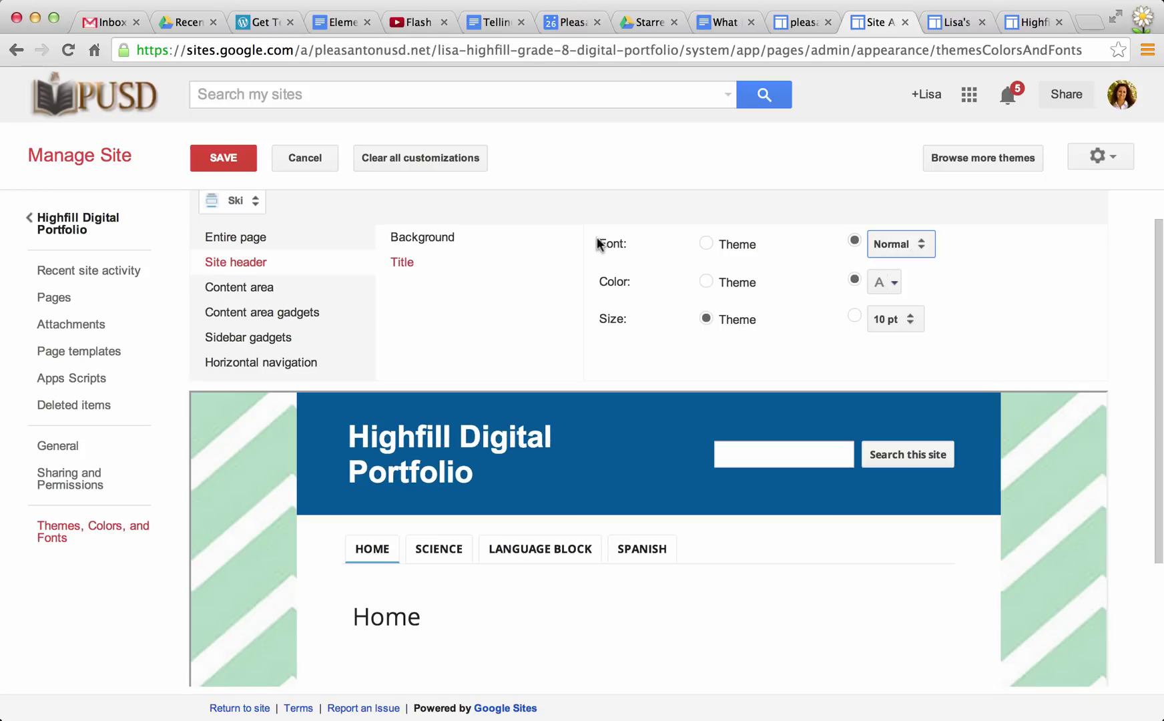
click(922, 248)
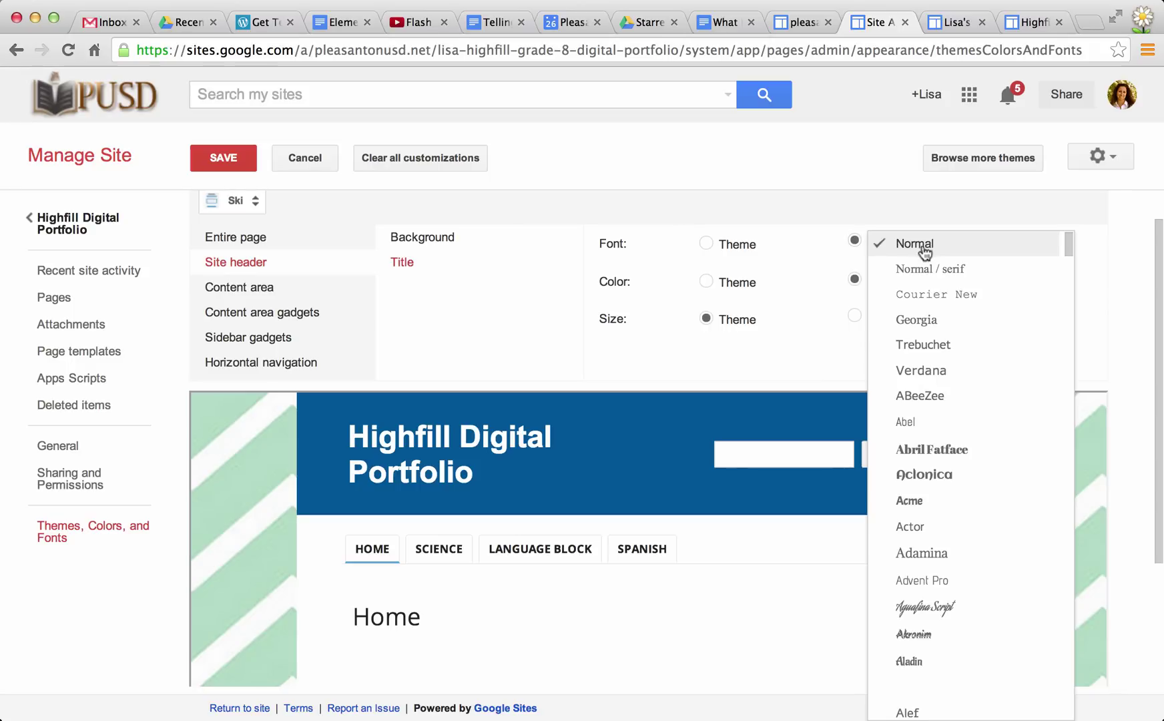
scroll(974, 582, down, 5)
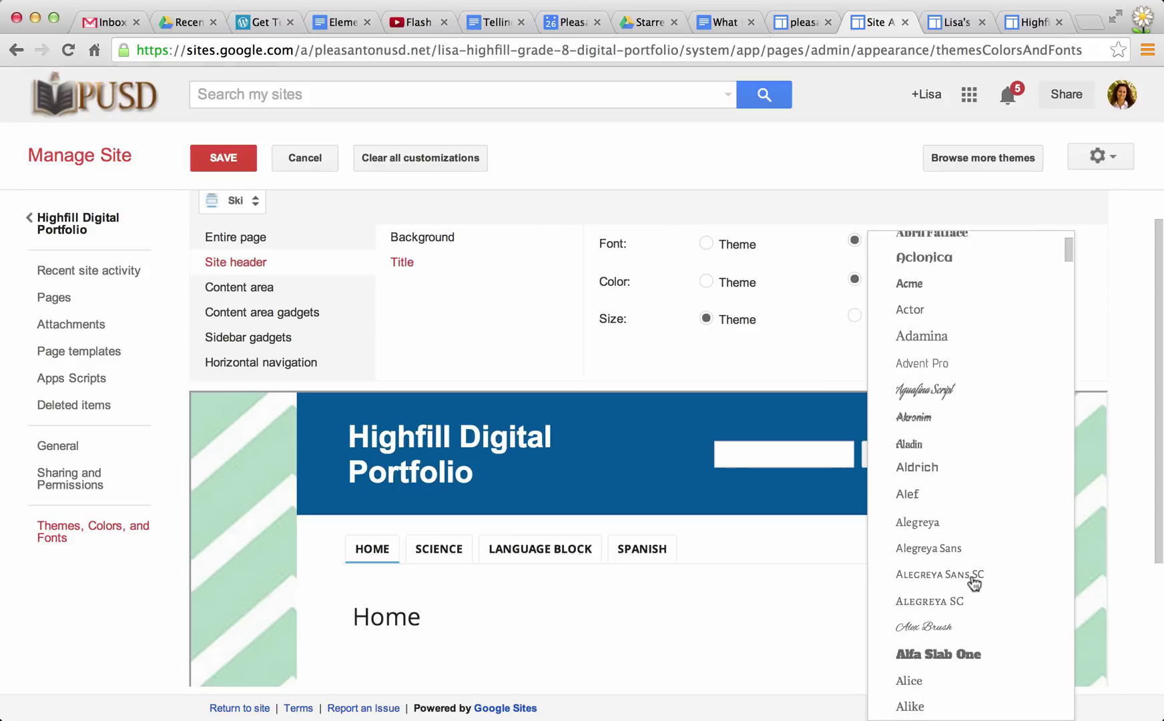
scroll(974, 583, down, 2)
scroll(975, 583, down, 3)
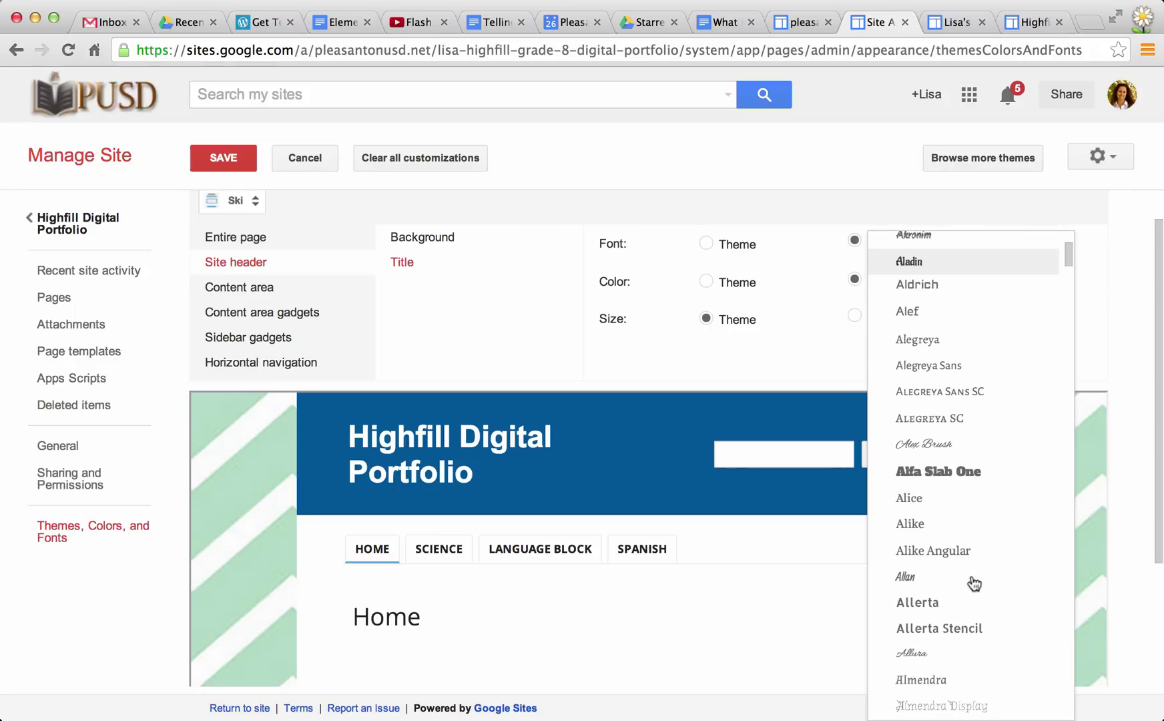
scroll(974, 583, up, 3)
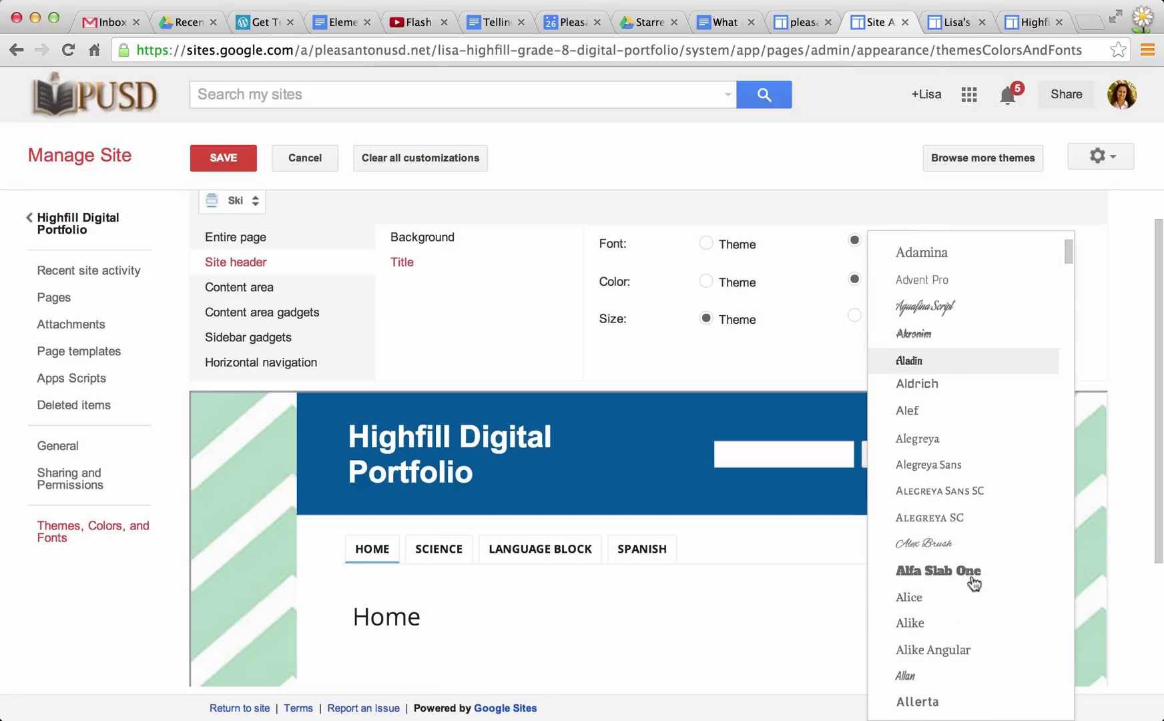
click(928, 314)
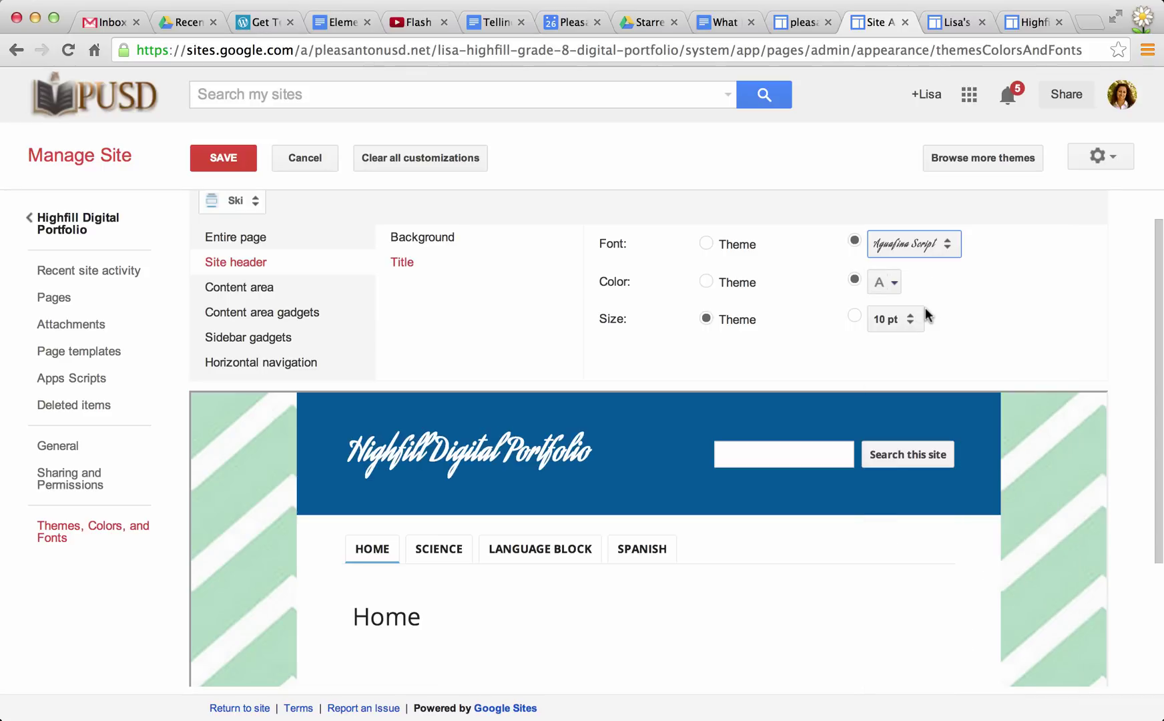
click(935, 248)
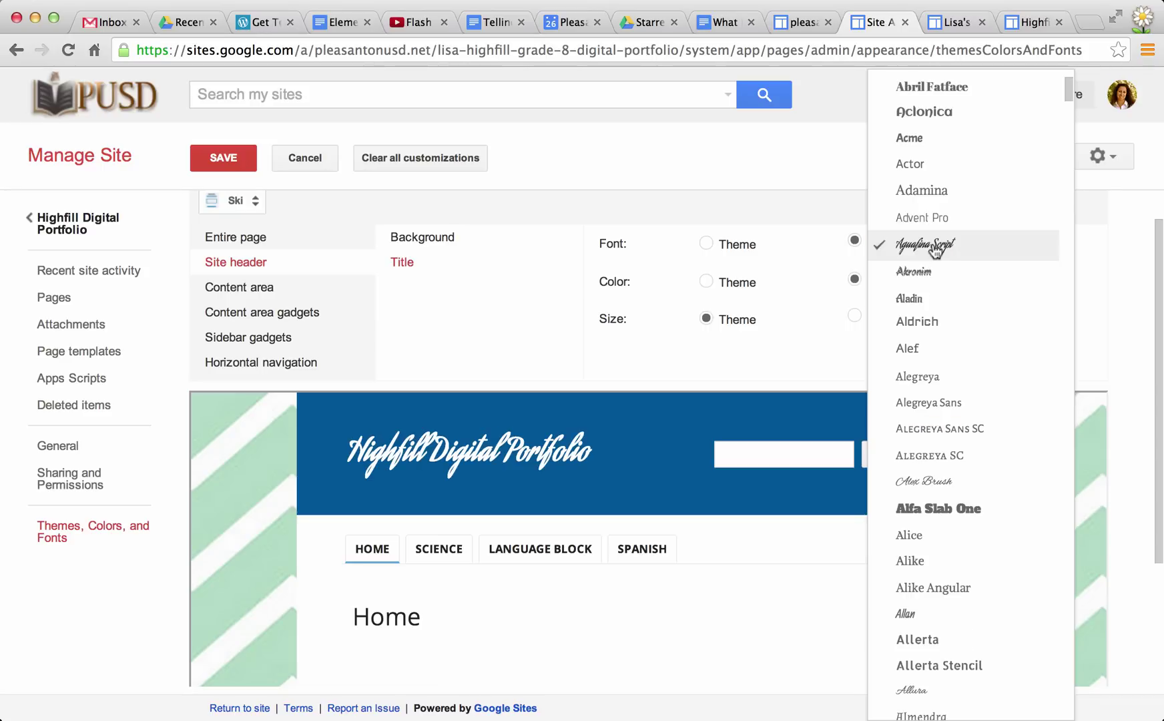
scroll(949, 510, down, 3)
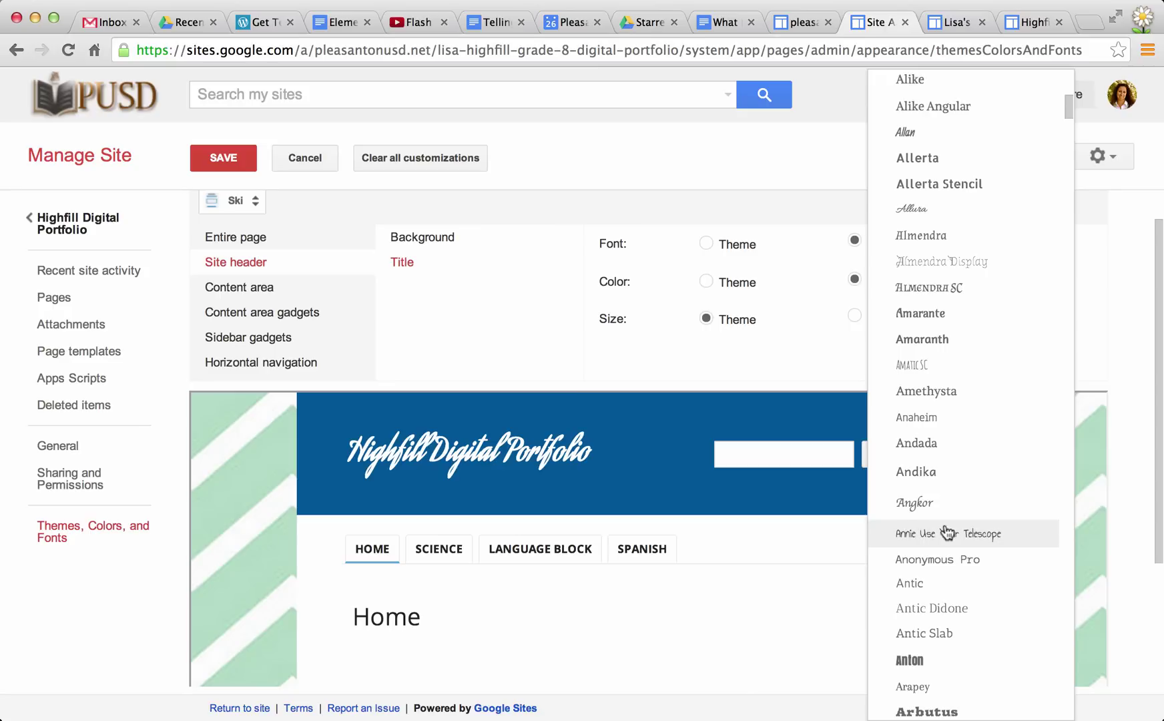
scroll(948, 533, down, 4)
scroll(949, 532, down, 2)
scroll(948, 533, down, 3)
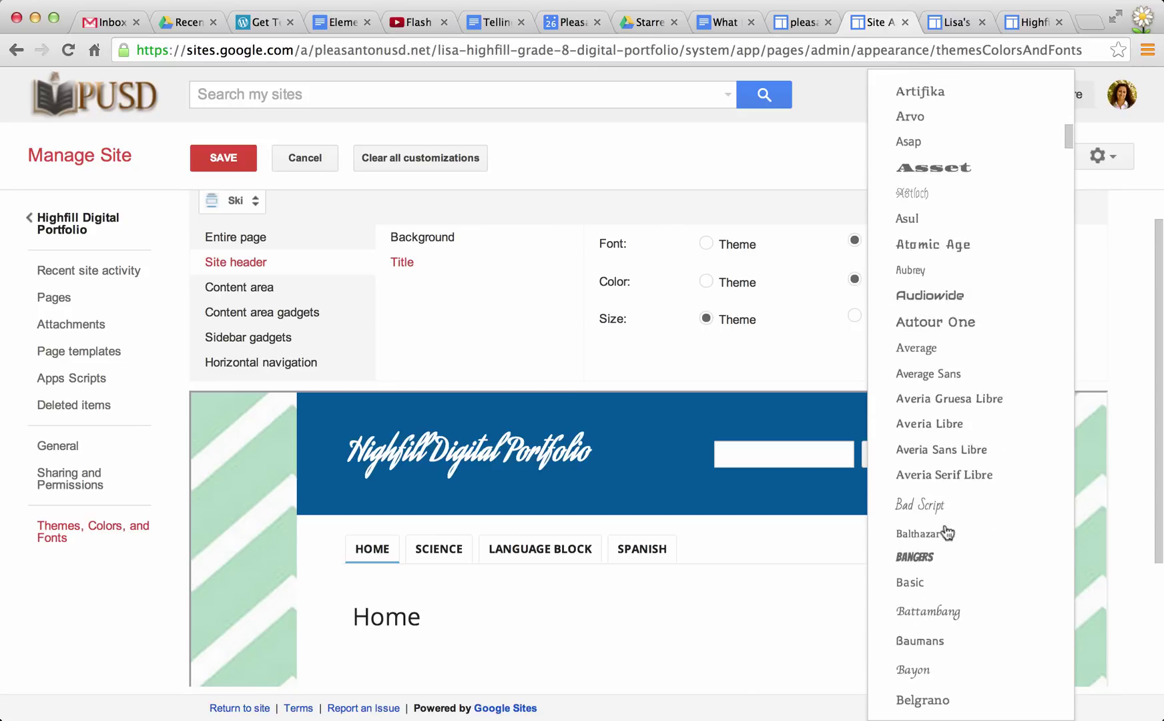
scroll(948, 533, down, 3)
scroll(949, 532, down, 3)
scroll(948, 533, down, 3)
scroll(949, 533, down, 4)
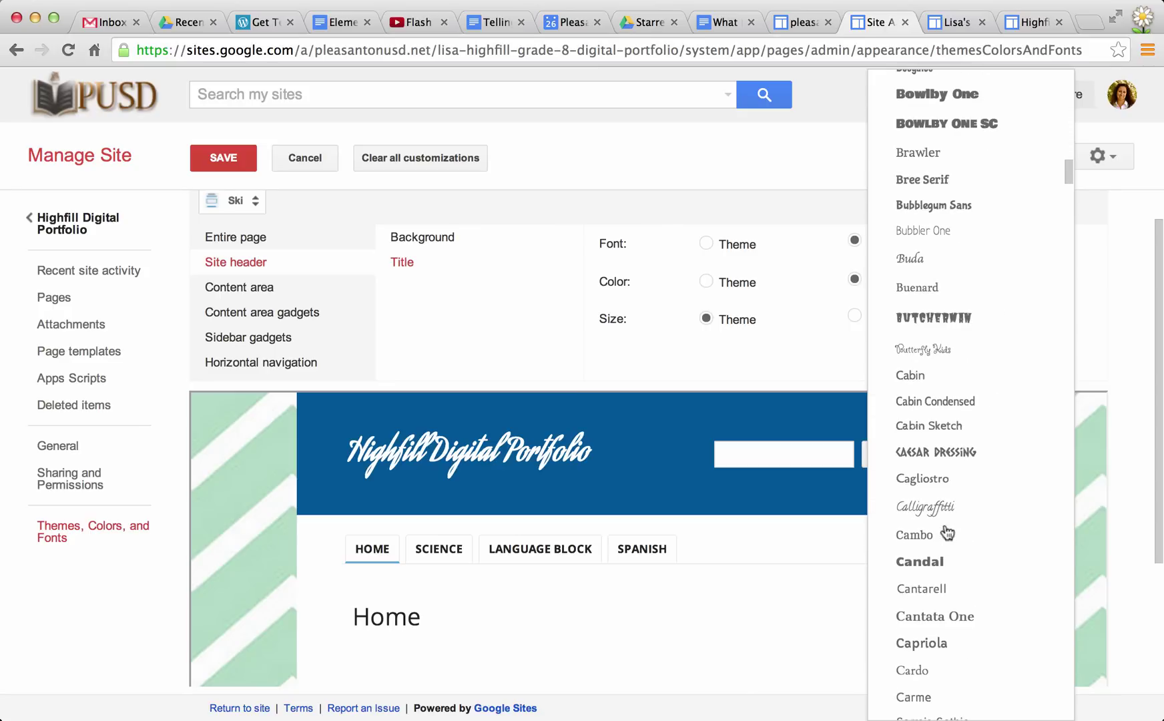
scroll(948, 533, down, 1)
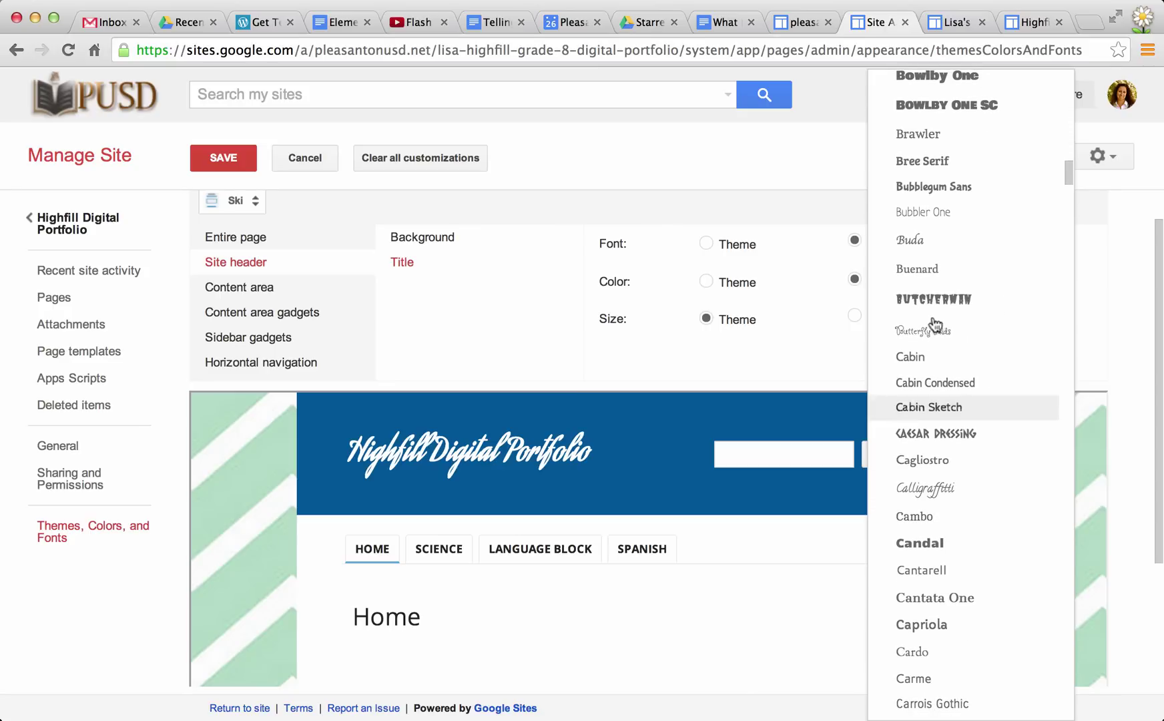
click(919, 212)
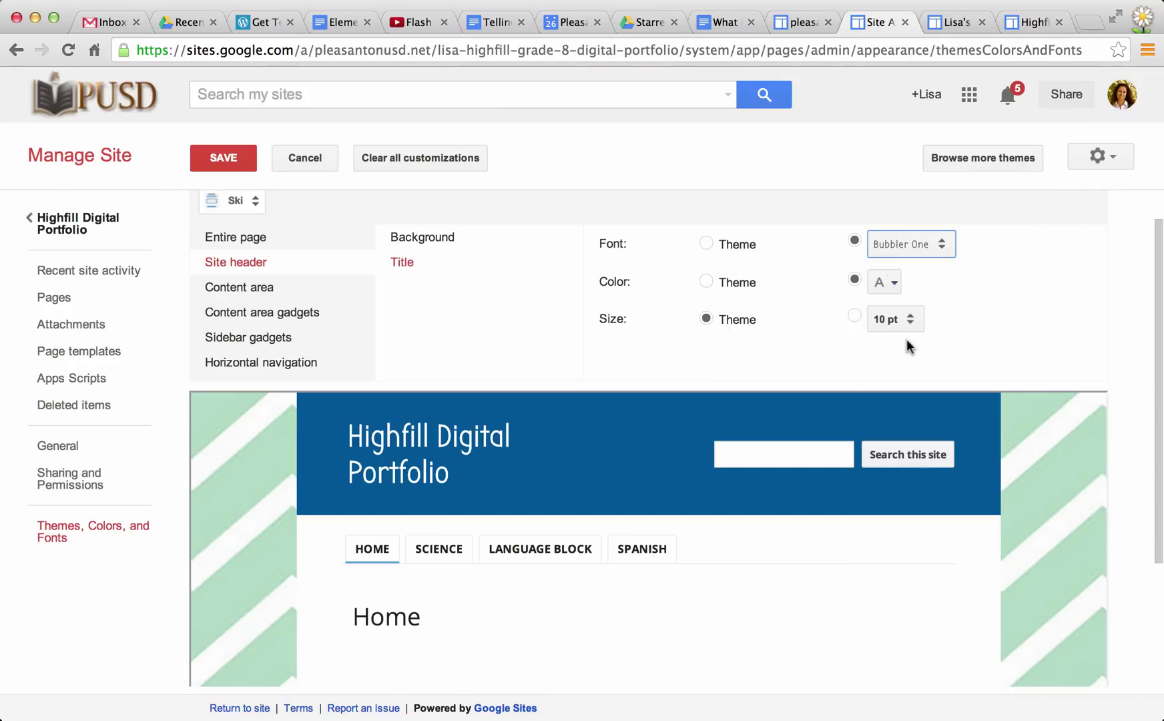
- Set the header title size to 36 pt, after trying 16 pt and 24 pt
click(855, 319)
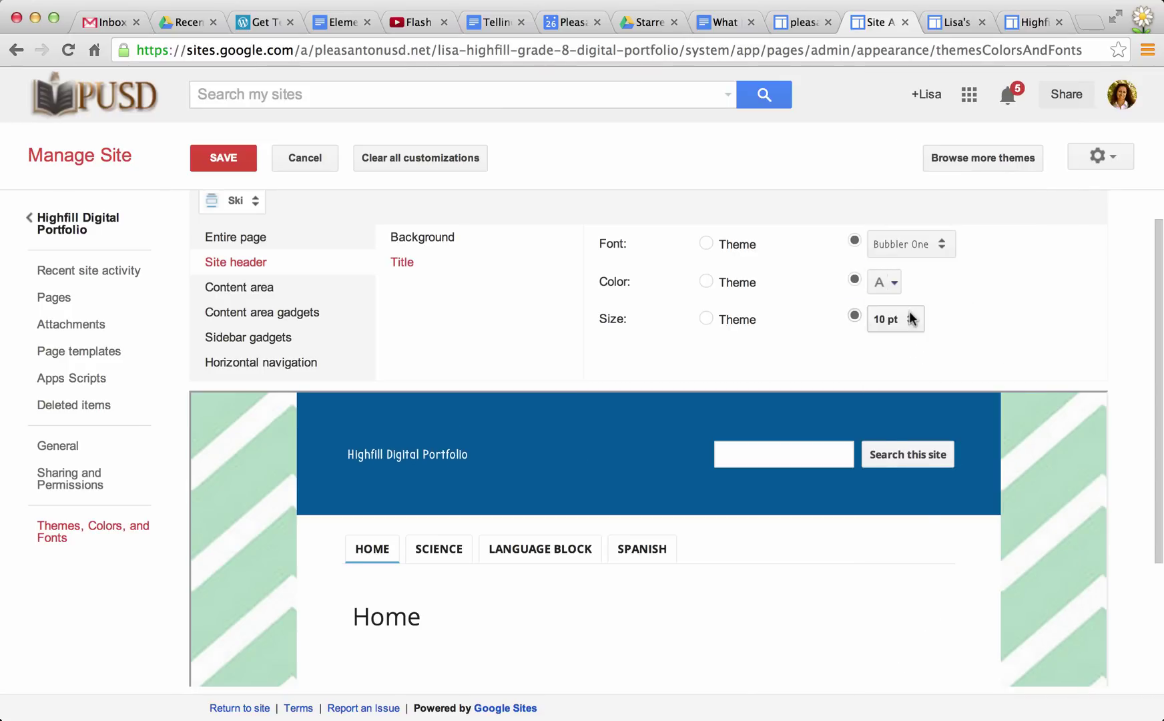
click(894, 319)
click(915, 373)
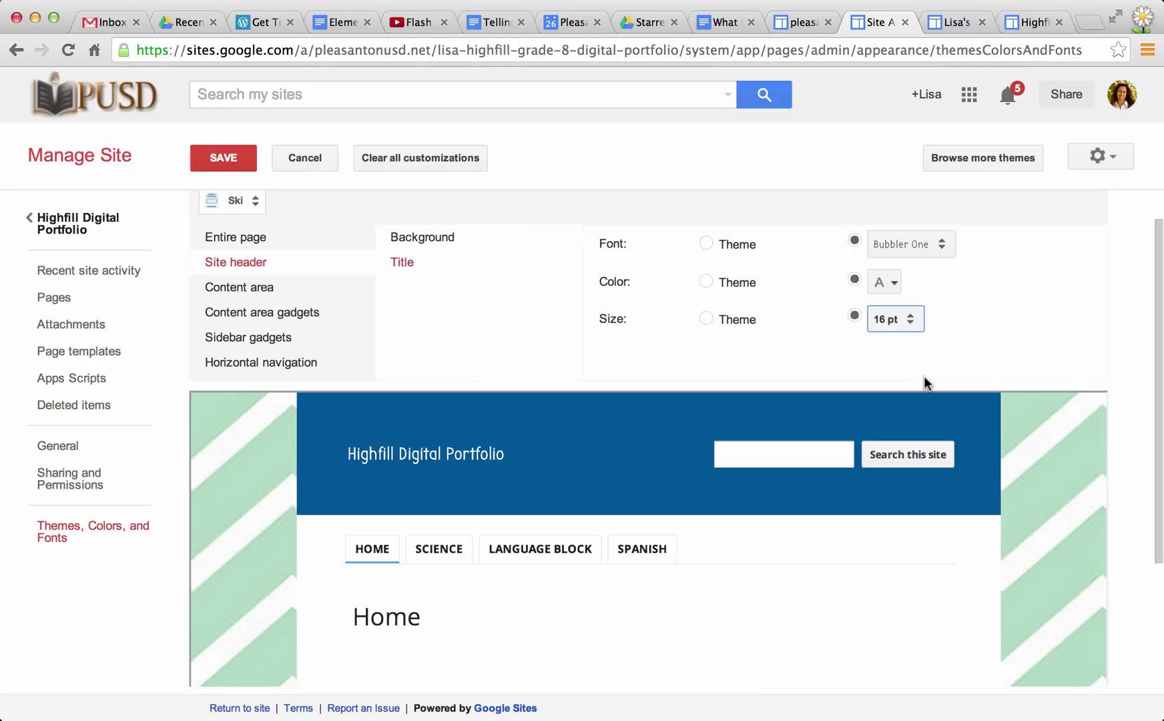
click(907, 321)
click(920, 398)
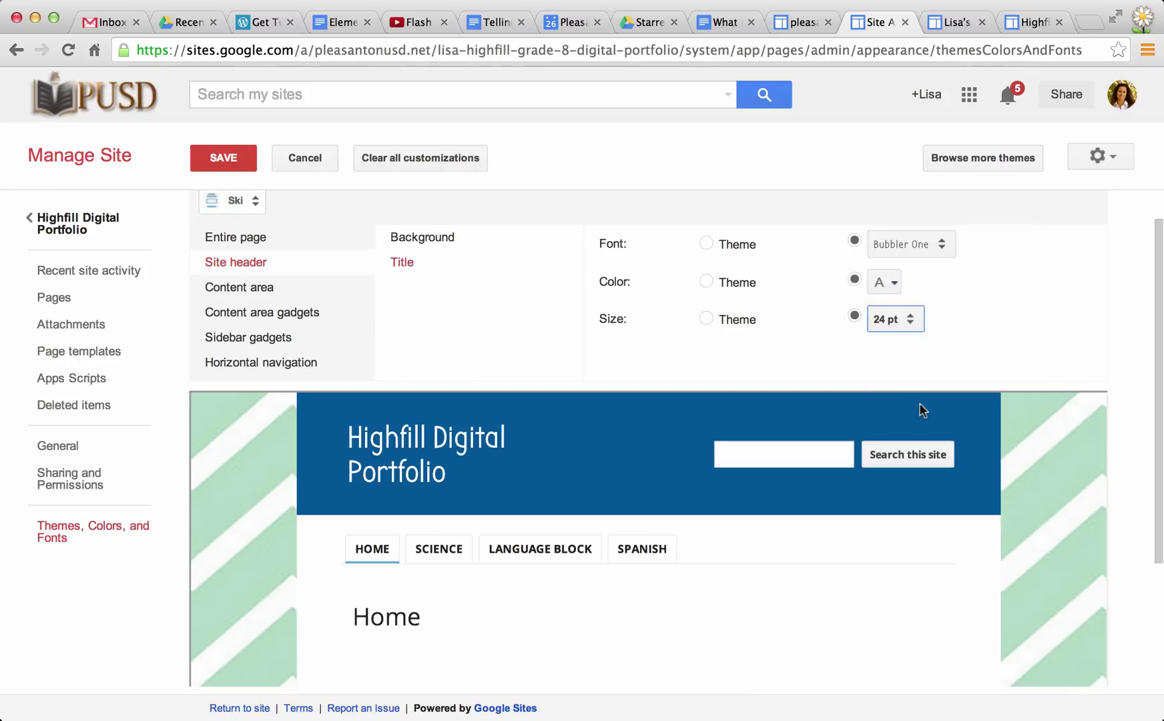
click(910, 318)
click(937, 383)
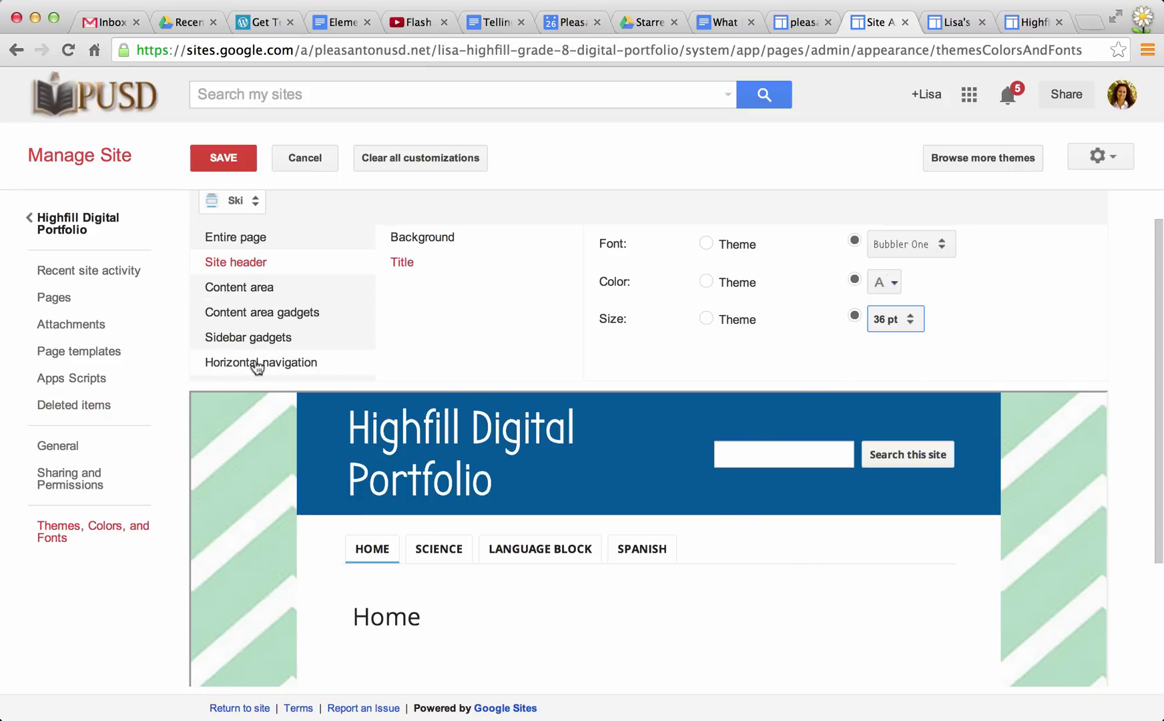
scroll(258, 366, down, 1)
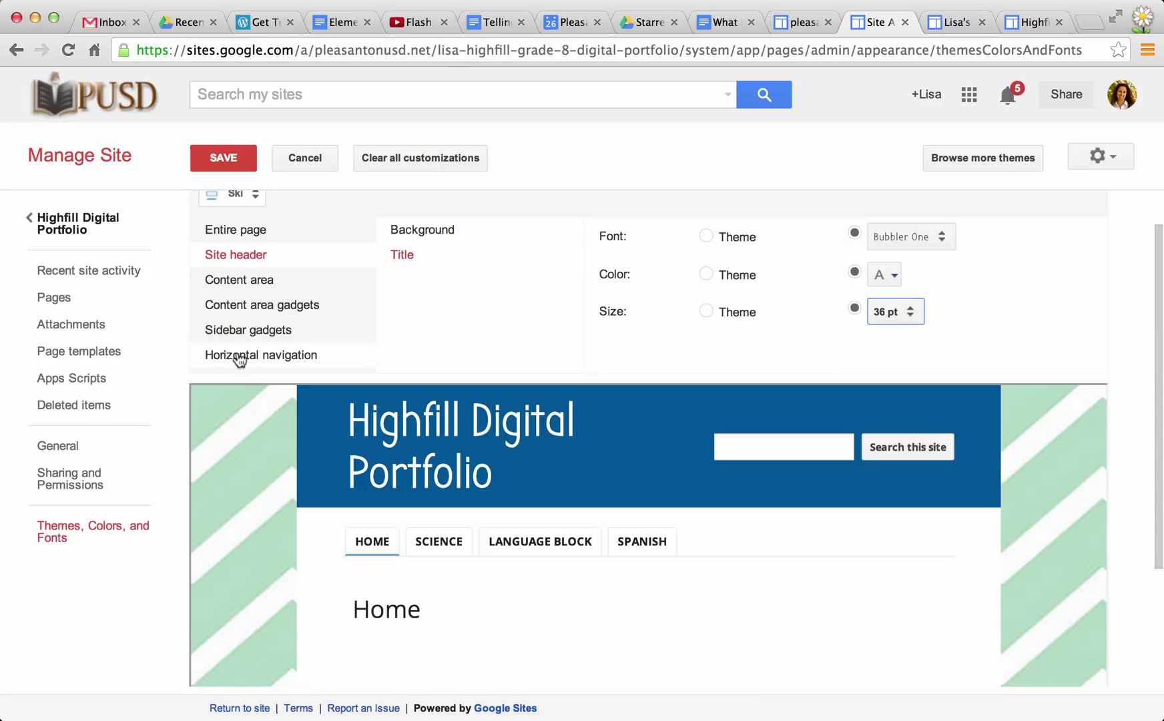
- Give the Horizontal navigation text a custom font and show the available fonts
click(239, 355)
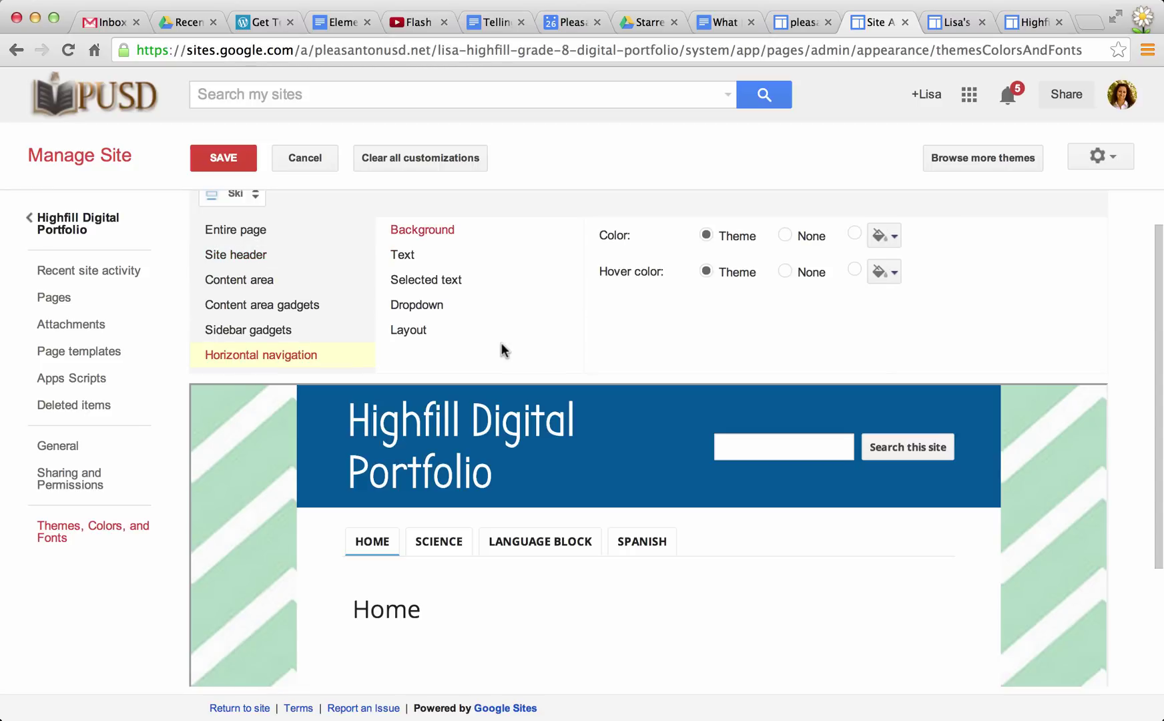
scroll(503, 343, down, 3)
scroll(503, 343, up, 1)
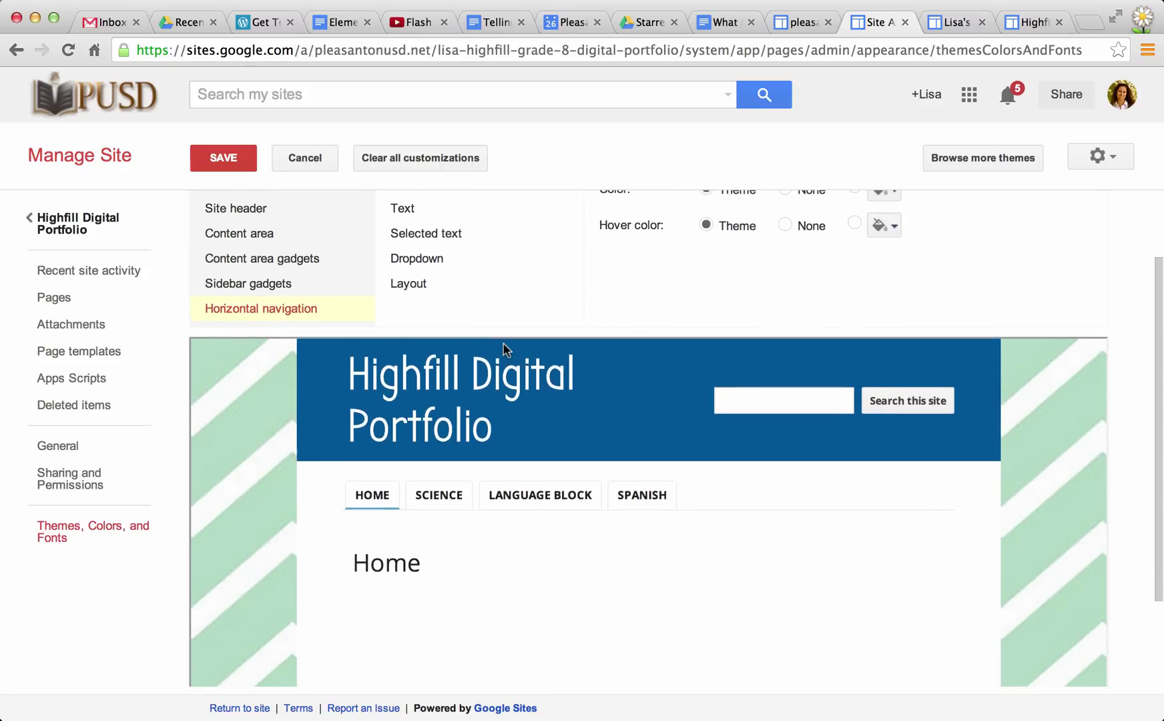
scroll(482, 264, up, 2)
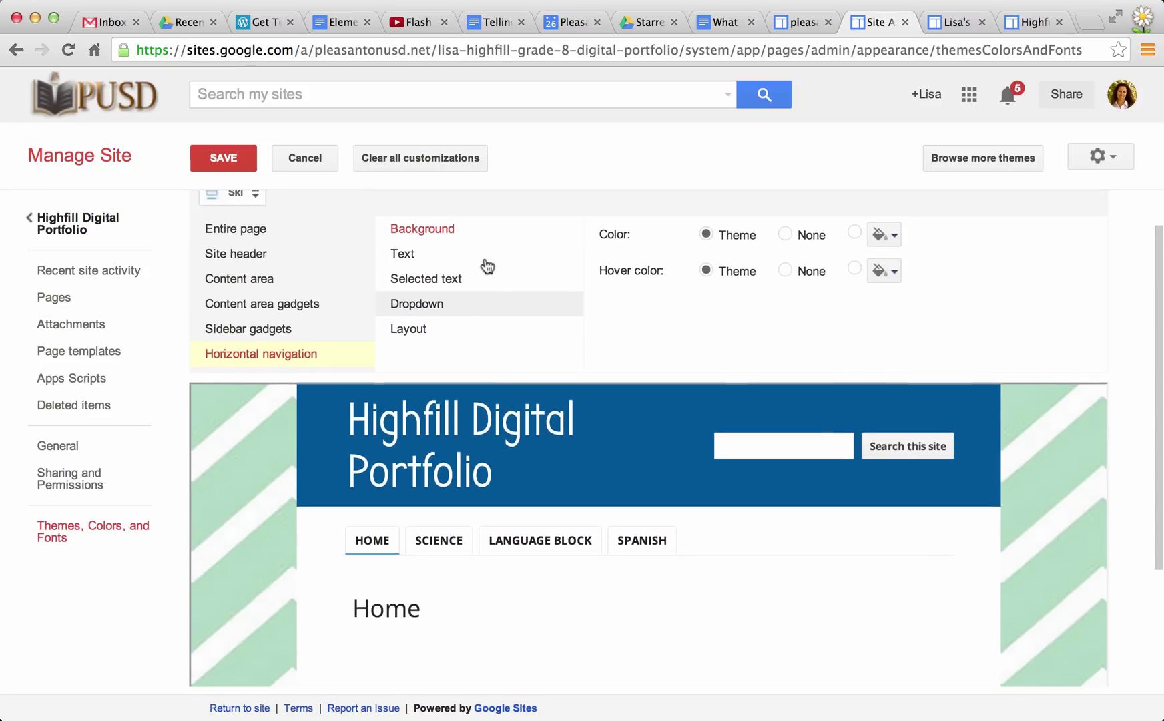
click(473, 263)
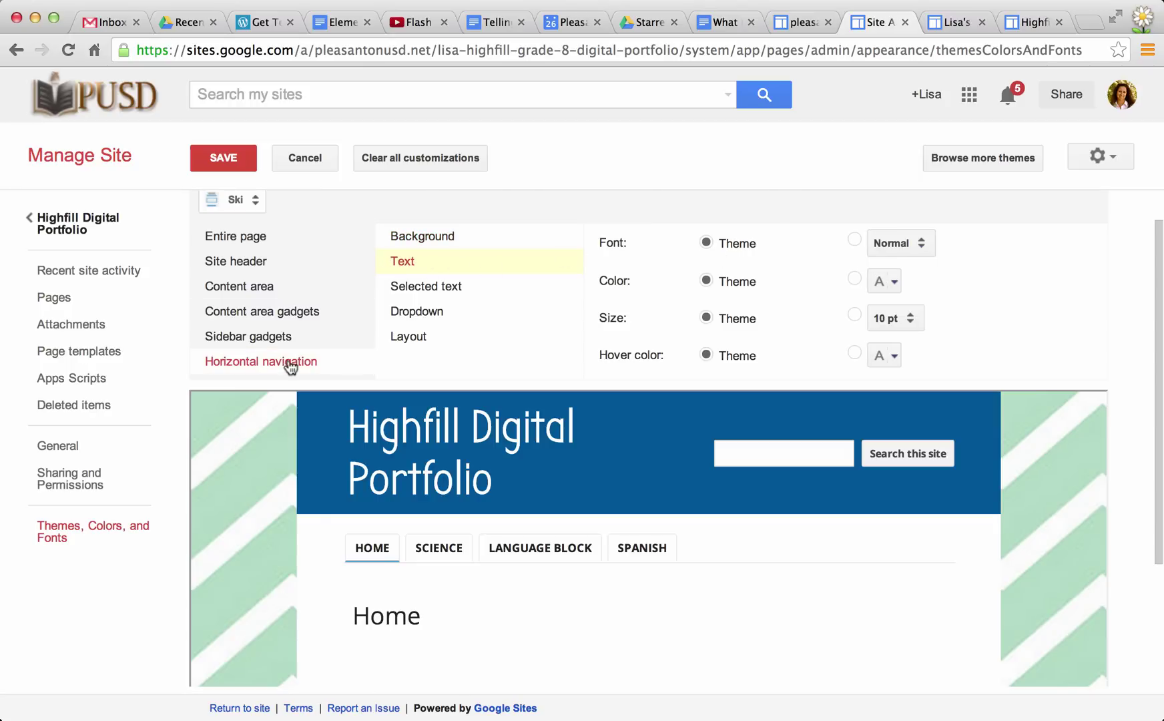
click(855, 241)
click(919, 248)
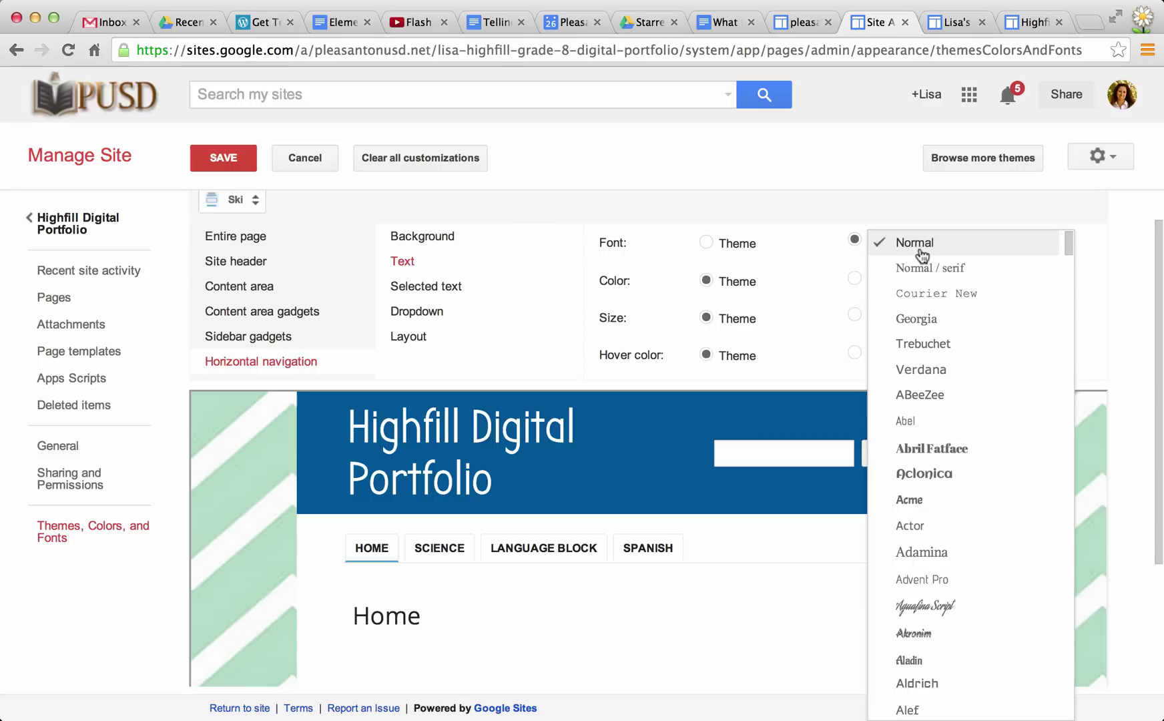
scroll(979, 524, down, 5)
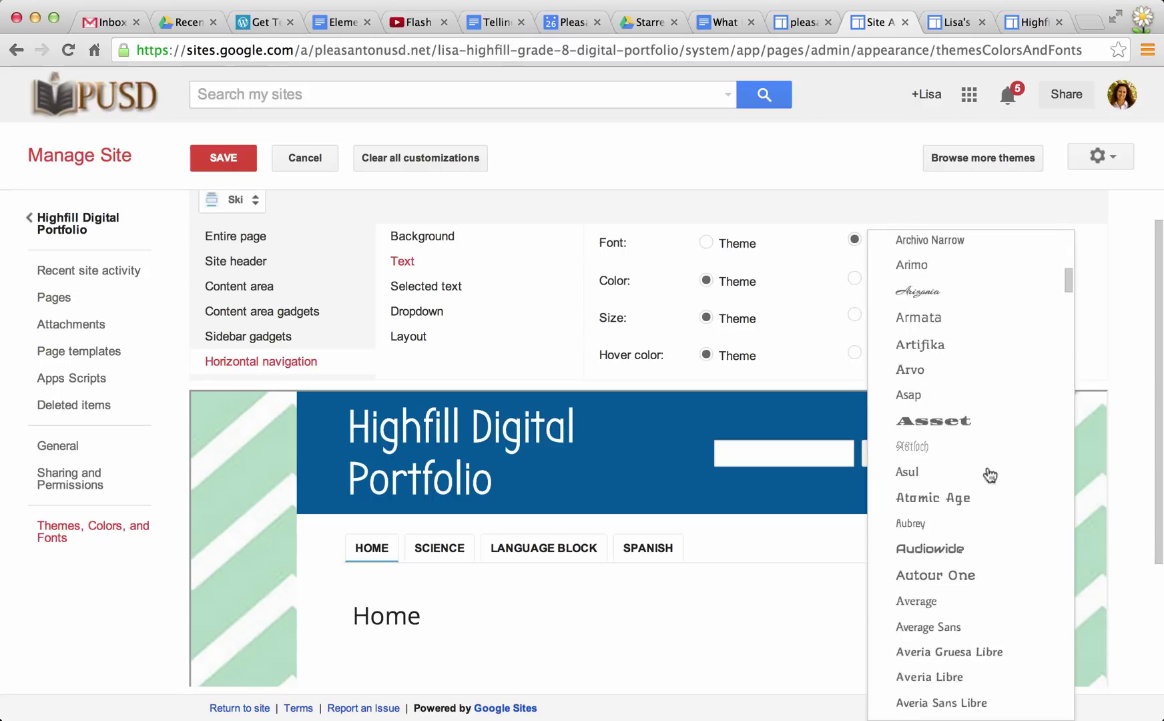
scroll(1055, 309, down, 3)
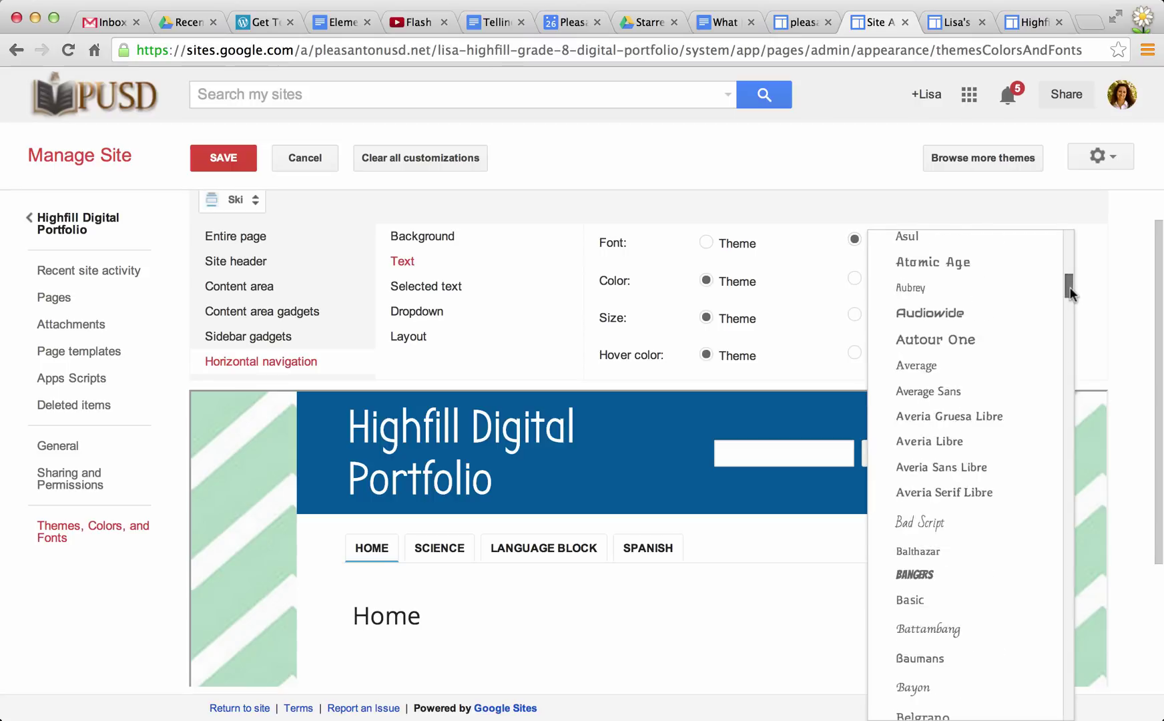
drag(1071, 280, 1082, 713)
scroll(1082, 645, down, 2)
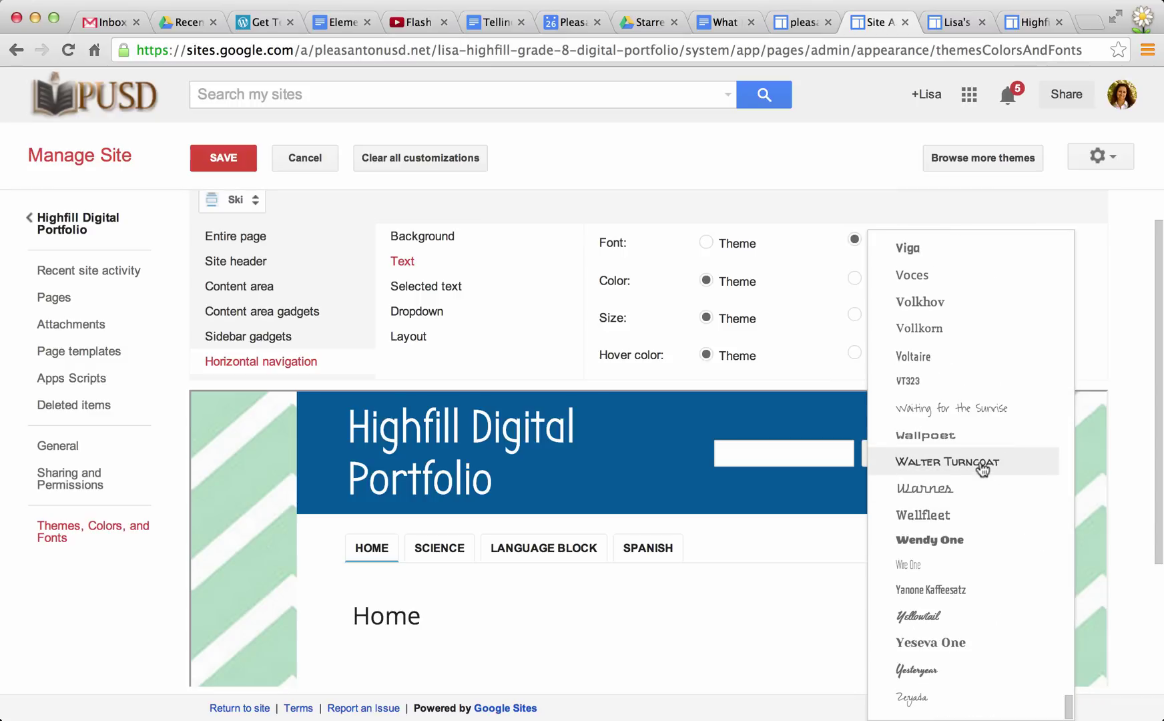
- Set navigation text to Walter Turncoat, a custom dark colour, and 12 pt
click(946, 462)
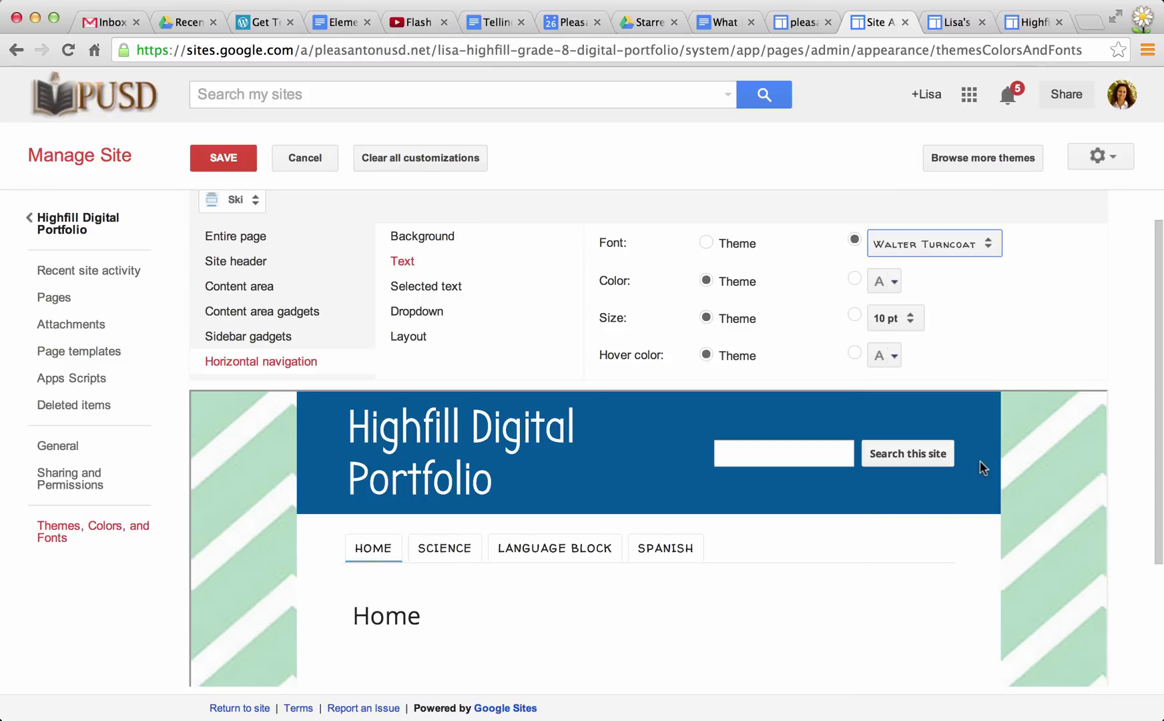
click(856, 281)
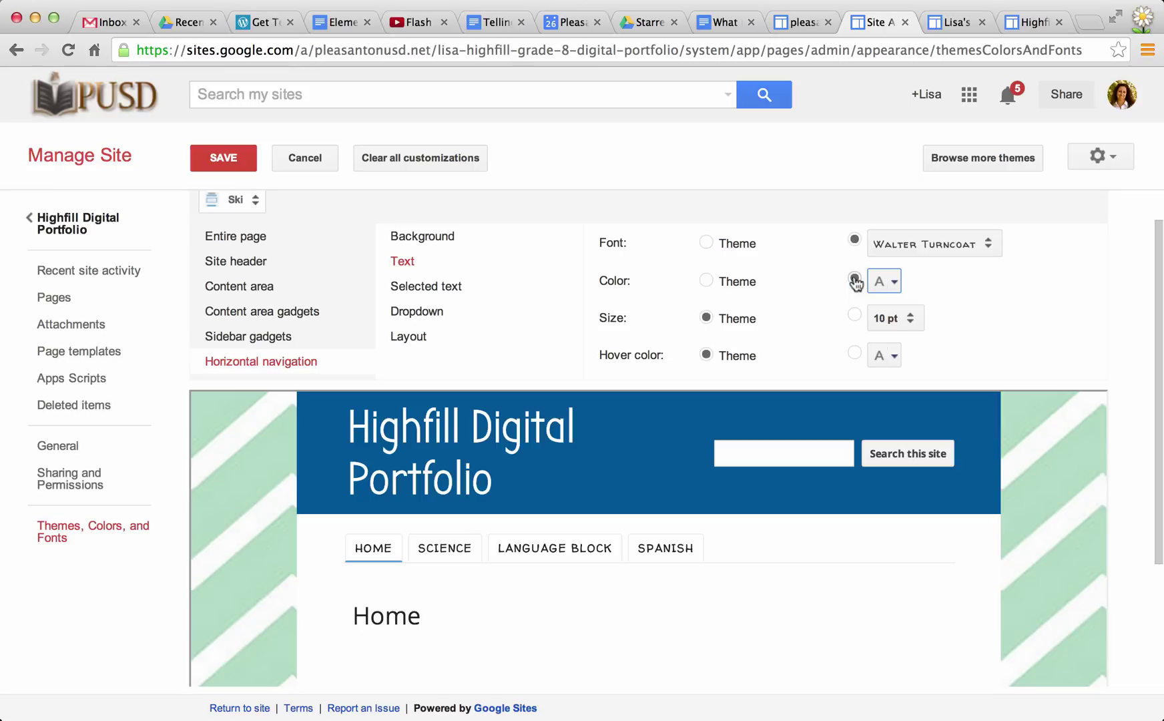
click(891, 285)
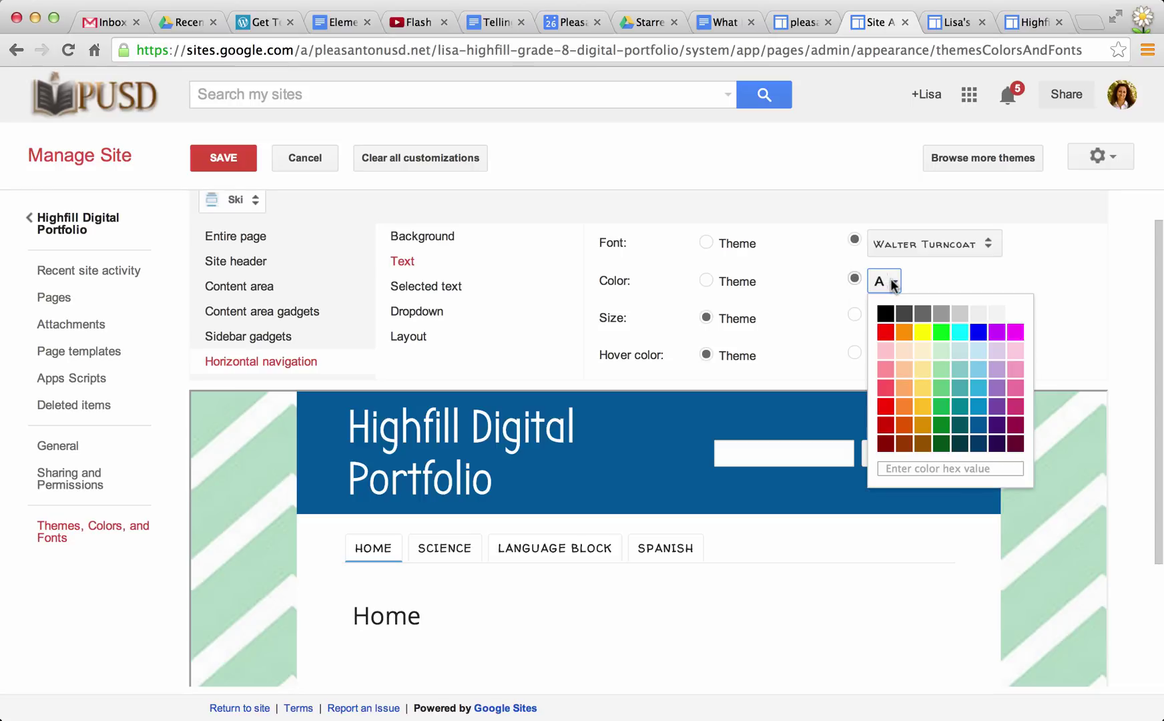
click(981, 424)
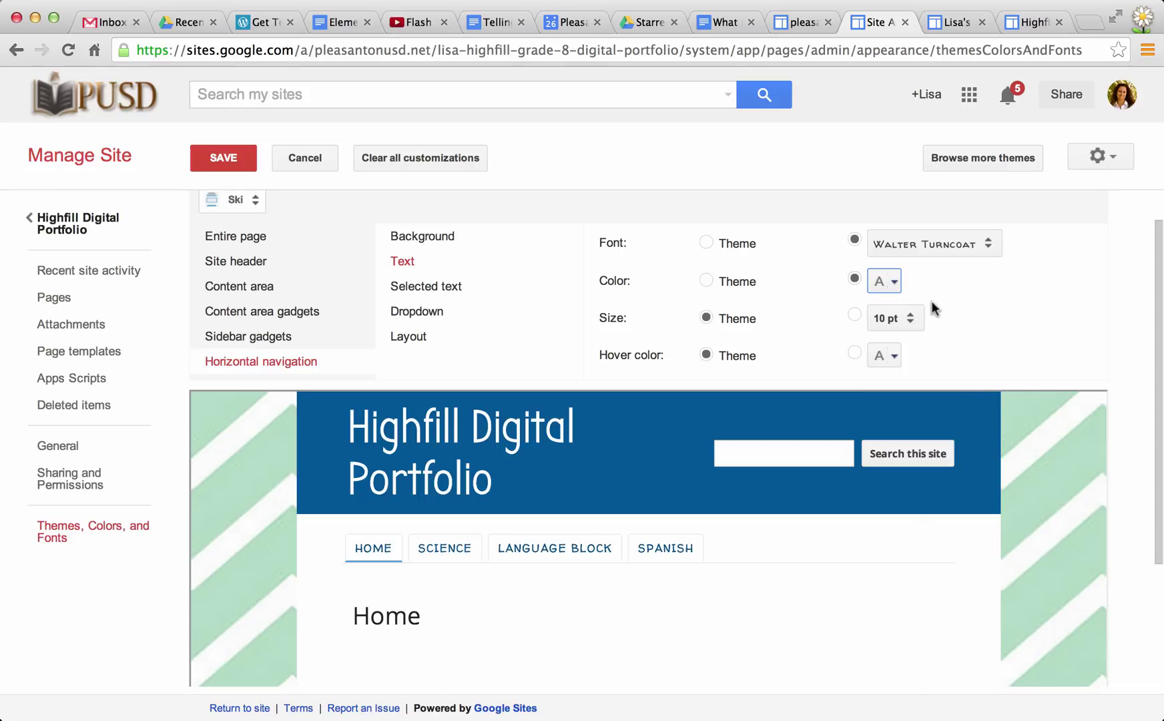
click(893, 318)
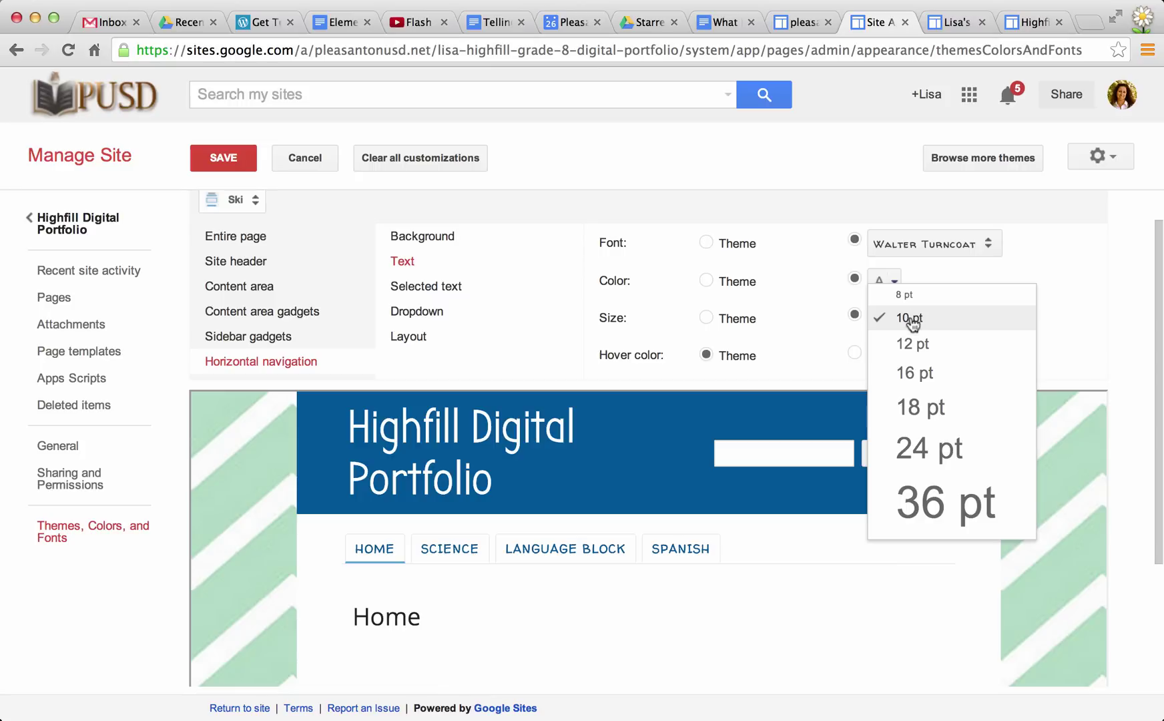
click(913, 344)
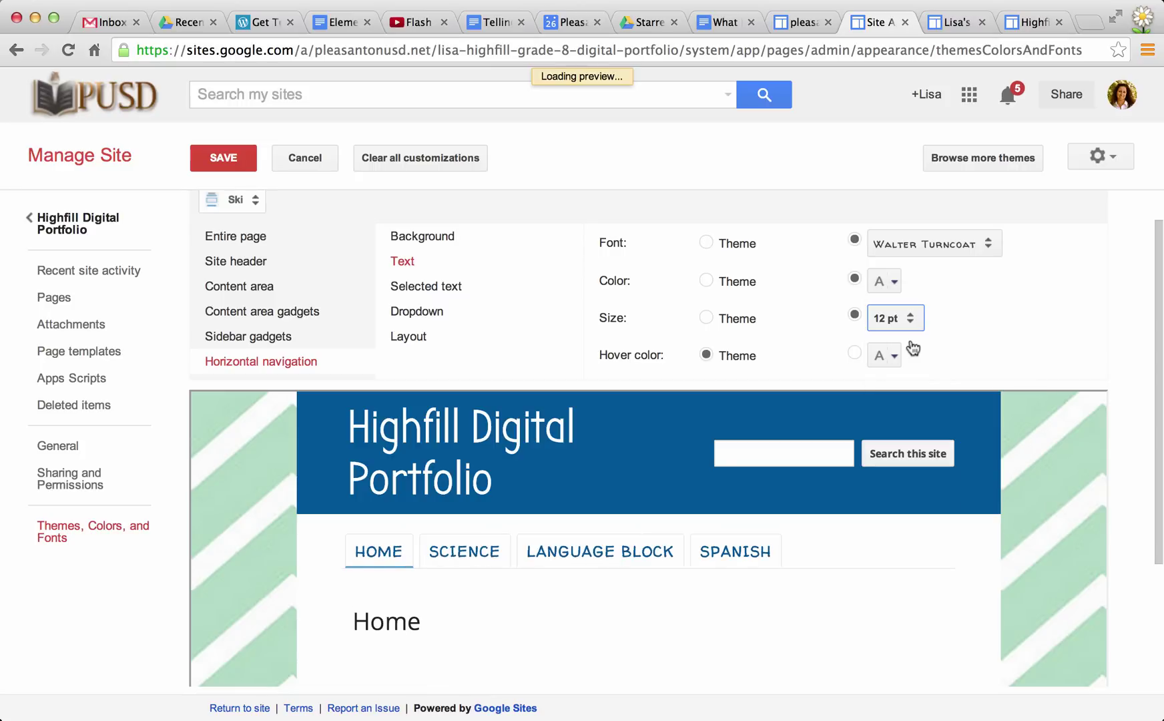
click(1032, 313)
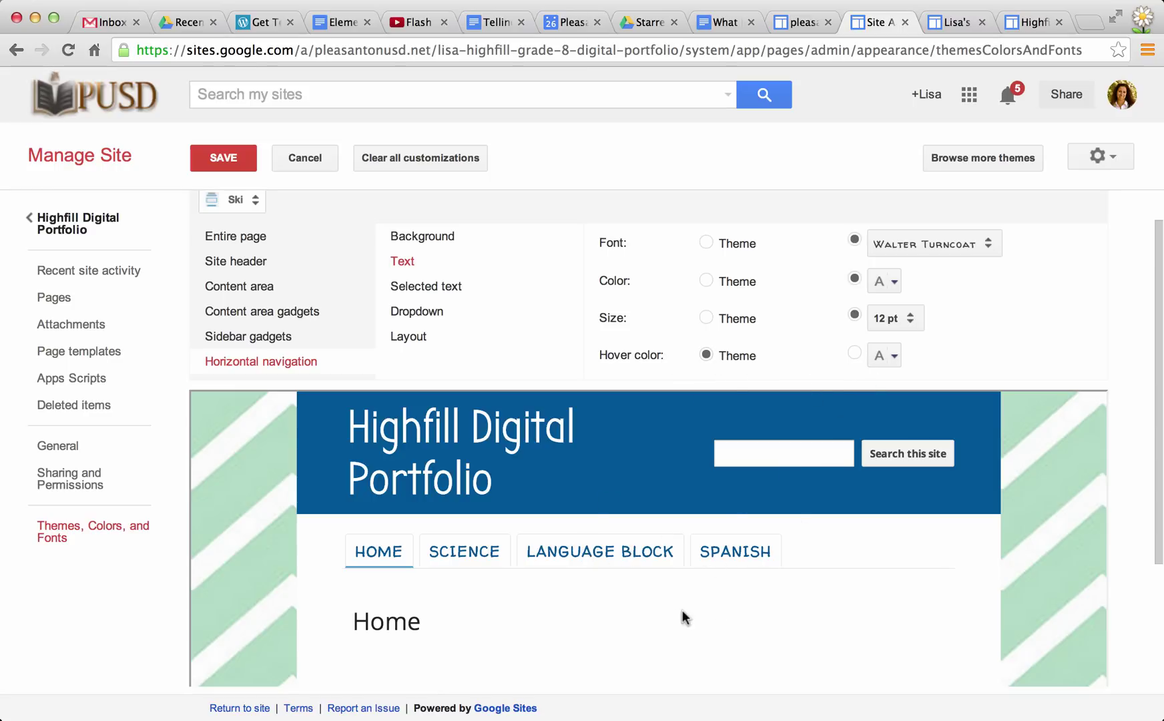
- Set the navigation links' custom hover colour to red
click(853, 356)
click(894, 356)
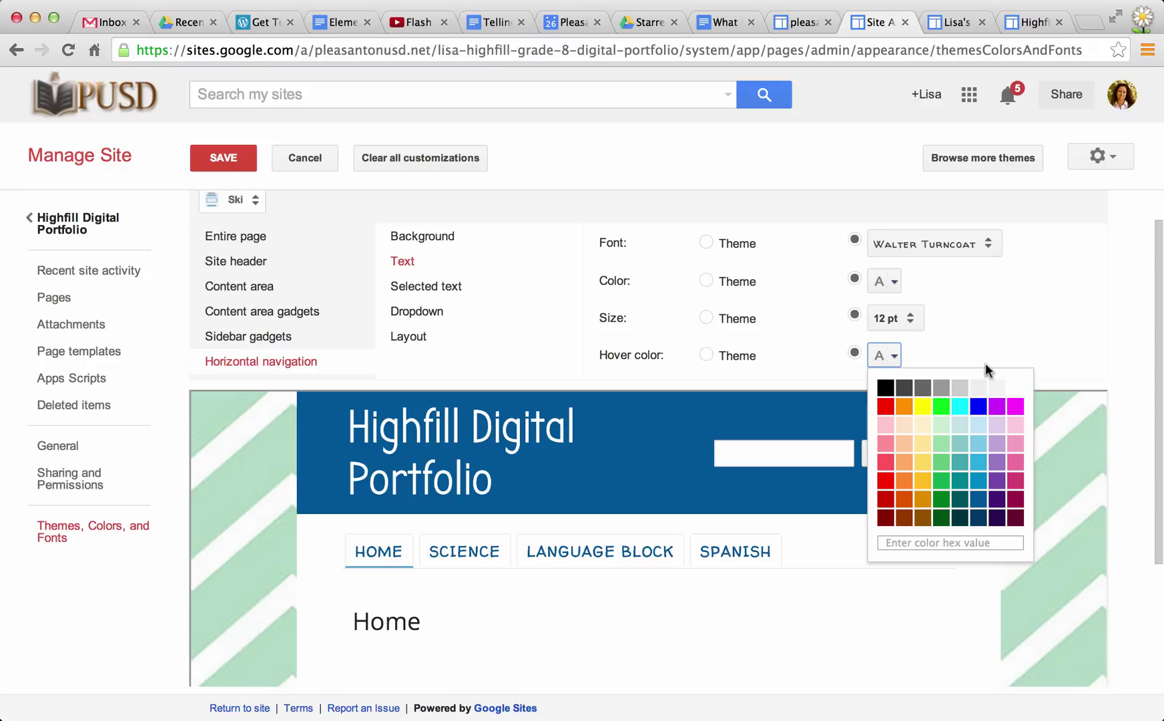
click(887, 408)
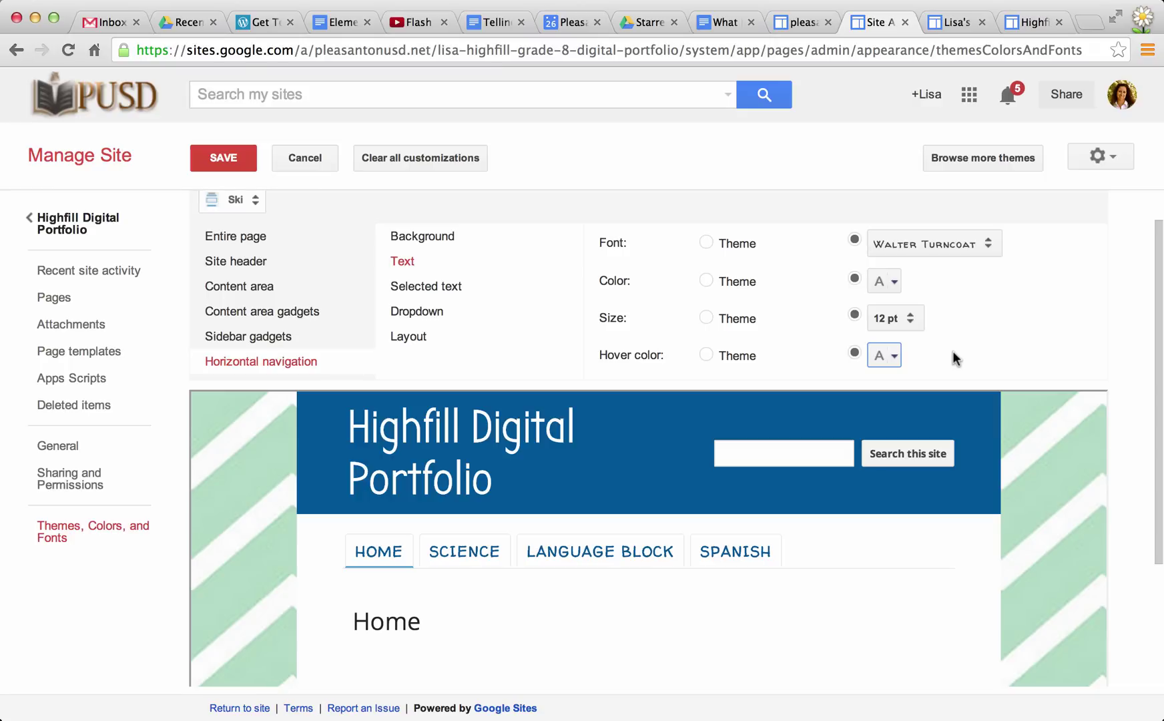
scroll(873, 609, down, 5)
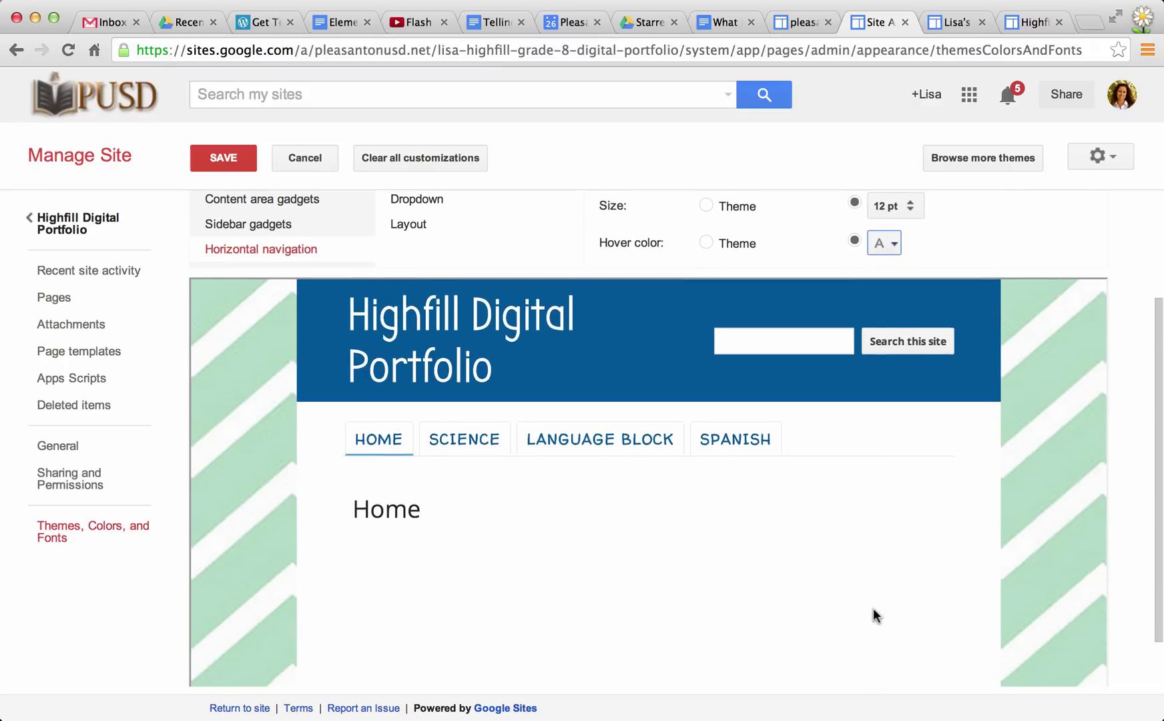
scroll(874, 616, up, 4)
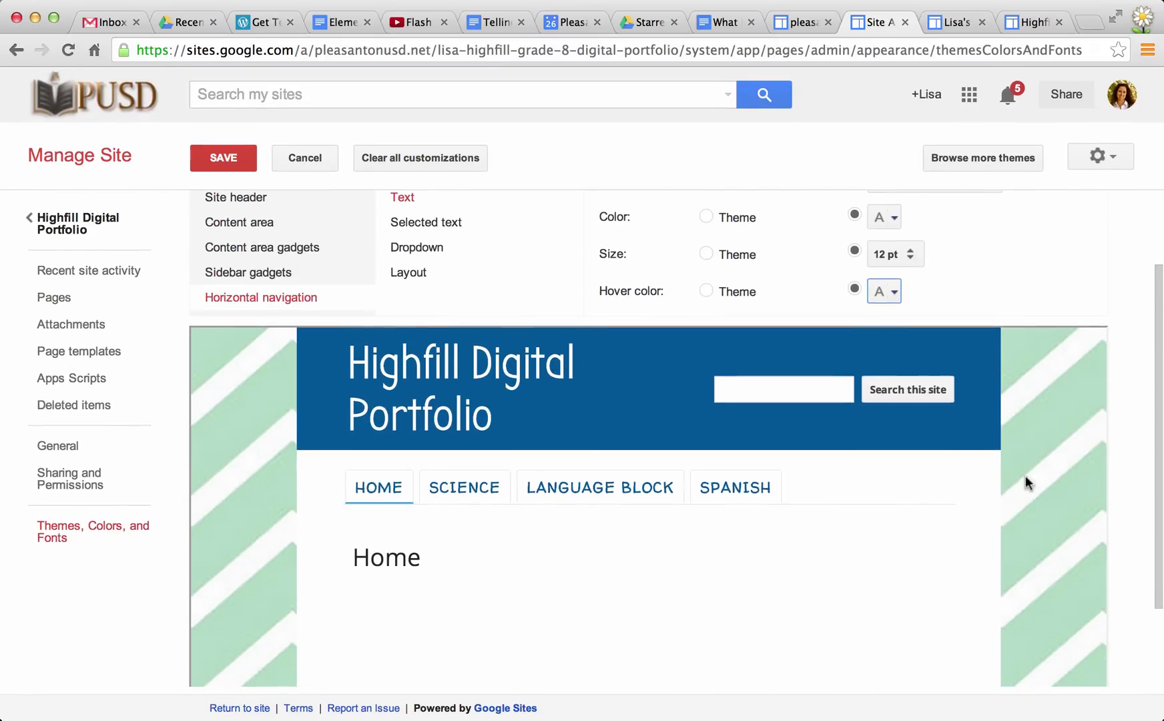
scroll(510, 255, up, 4)
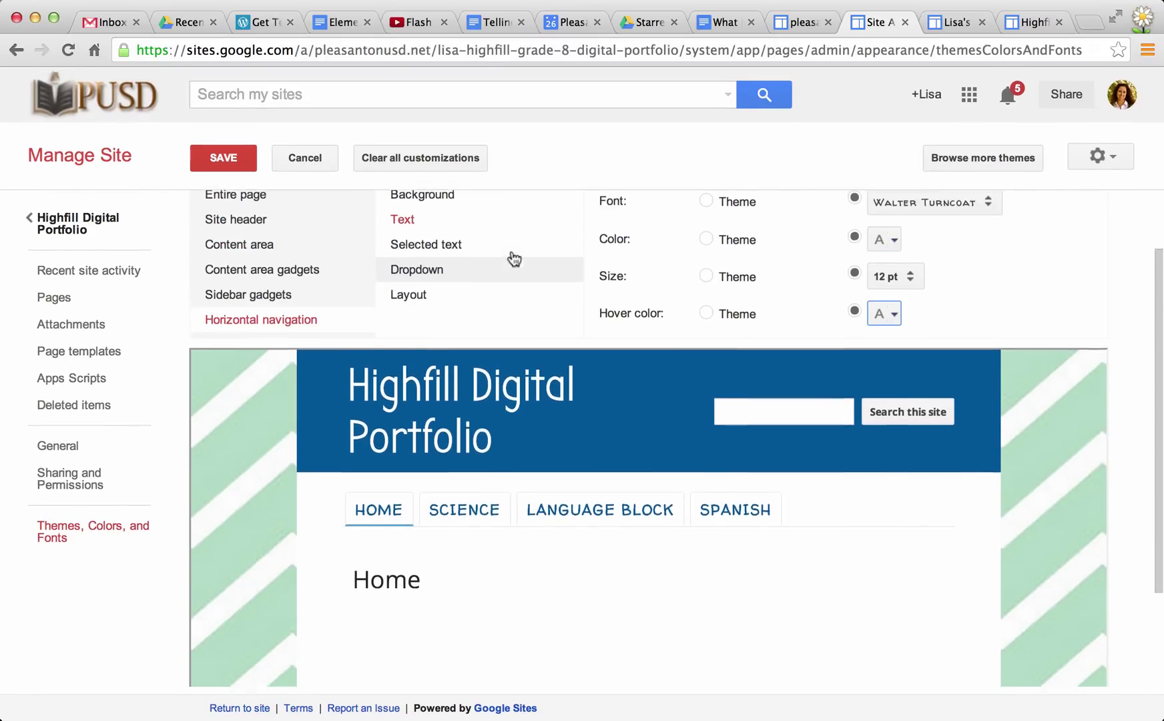
- Give the entire page a white background colour and remove the striped background image
click(246, 278)
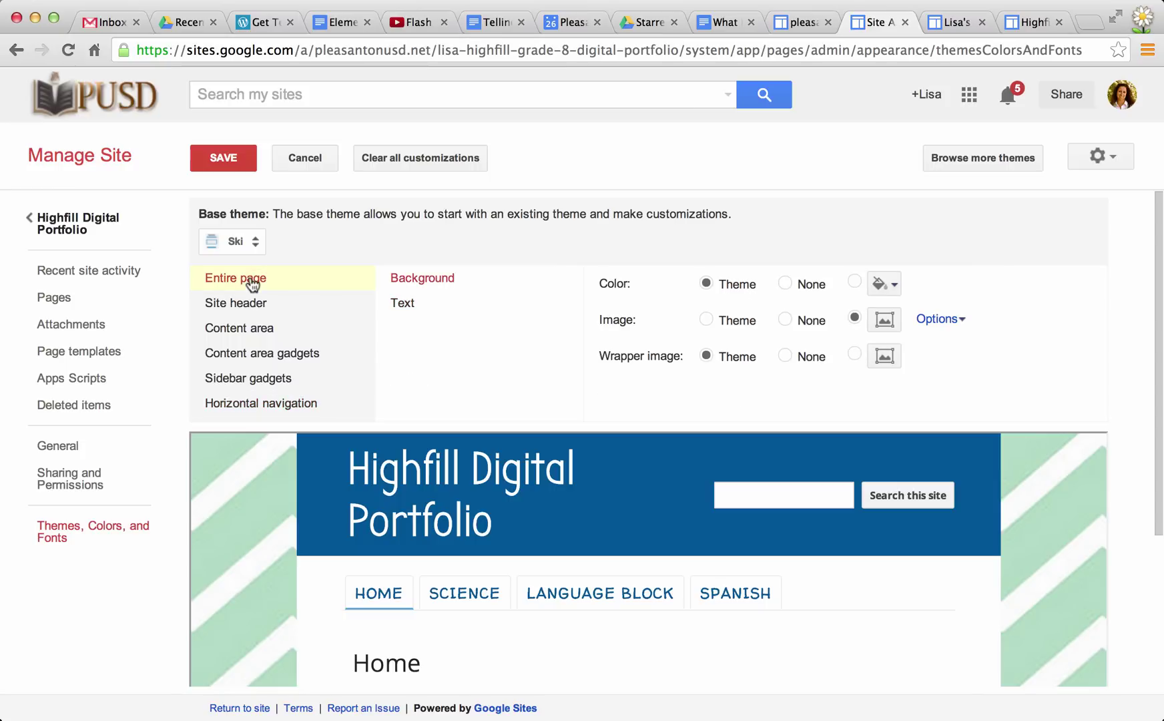
click(854, 283)
click(884, 284)
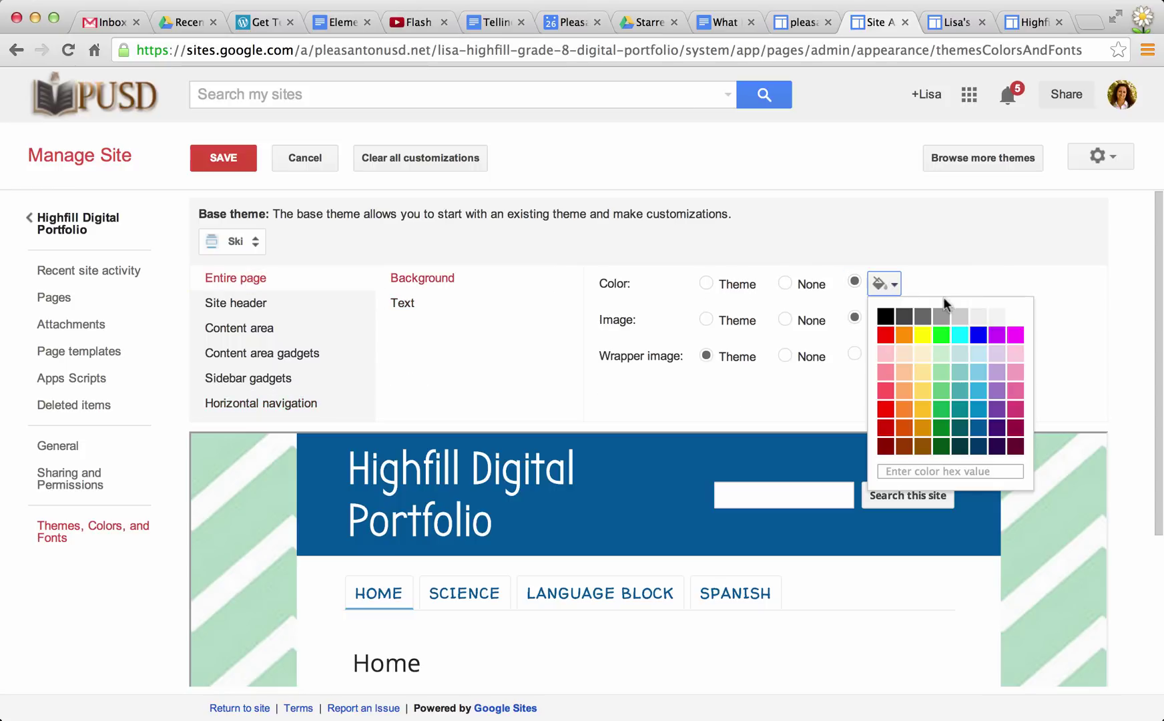
click(1016, 318)
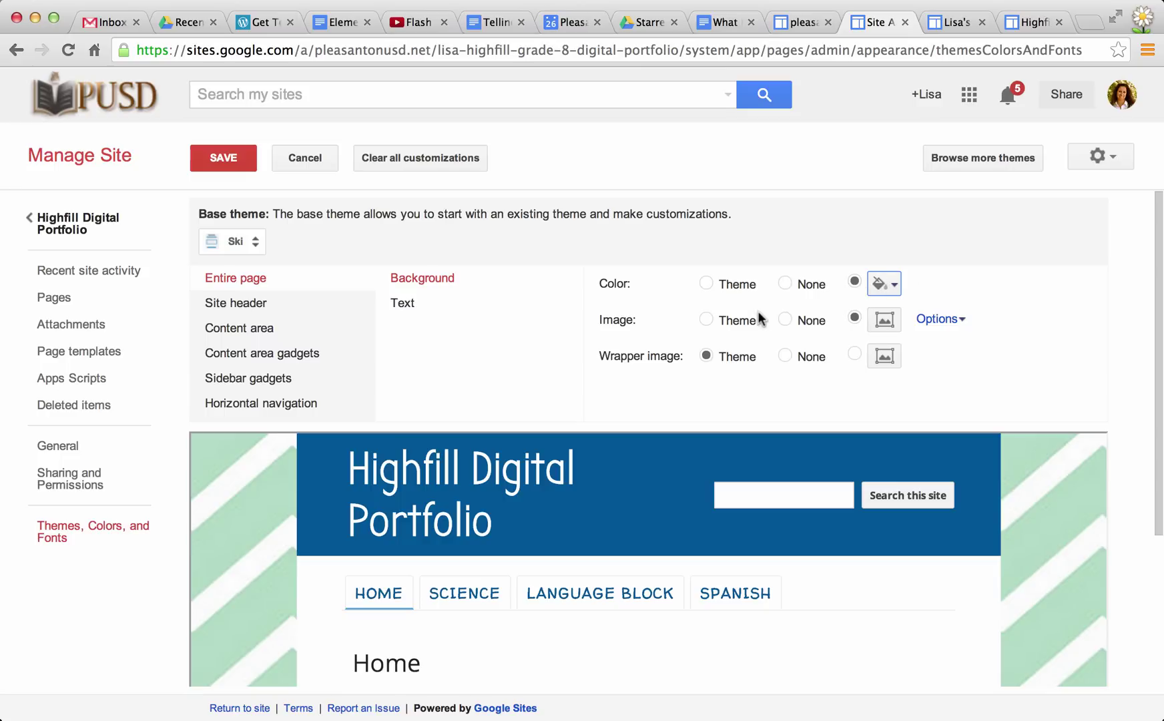
click(707, 320)
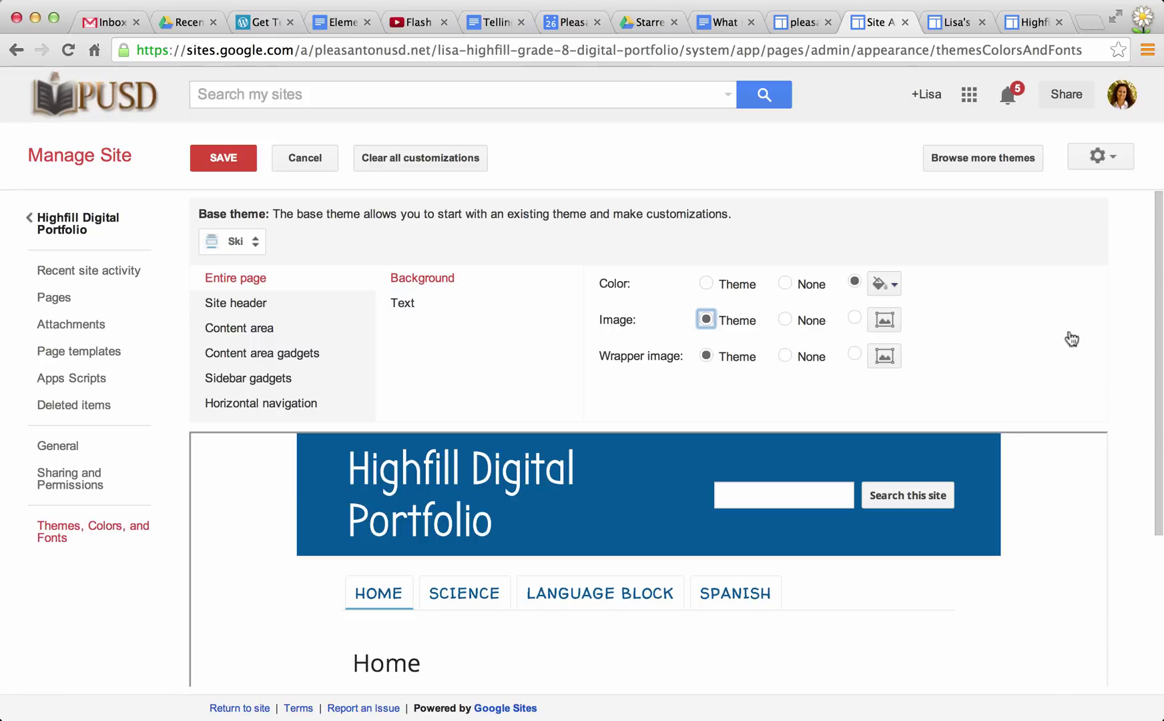
scroll(1099, 440, down, 5)
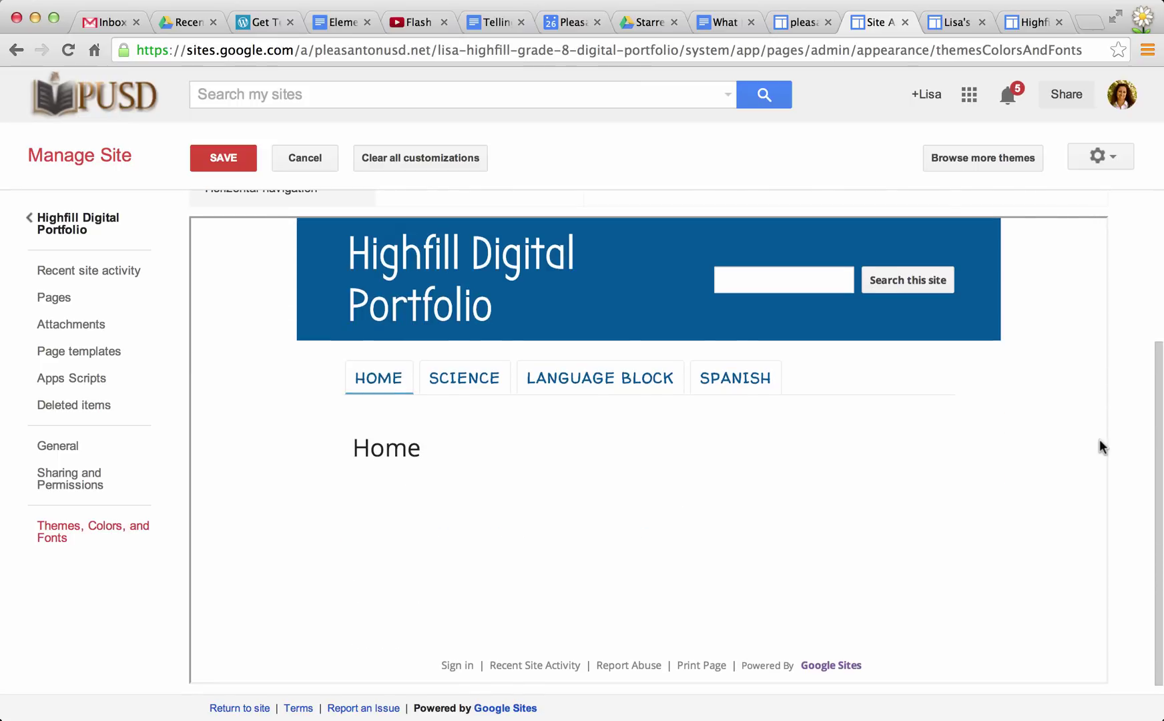
scroll(1055, 414, up, 5)
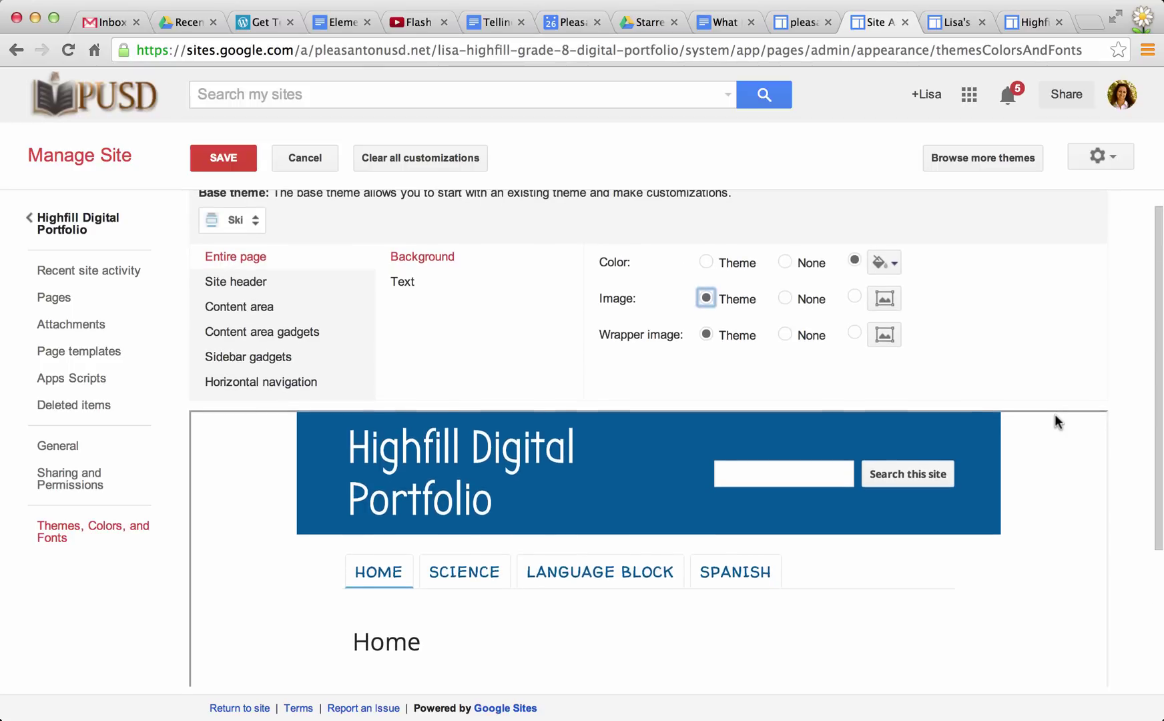
scroll(1055, 414, up, 1)
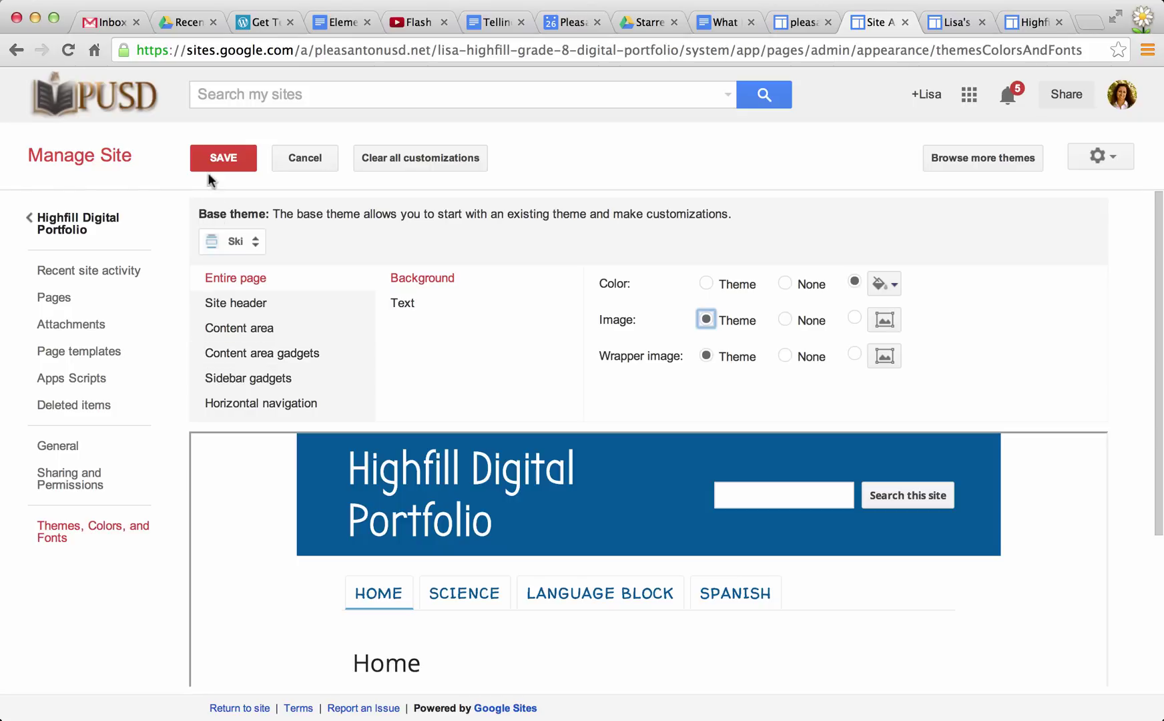
- Save the appearance changes in Manage Site
click(221, 158)
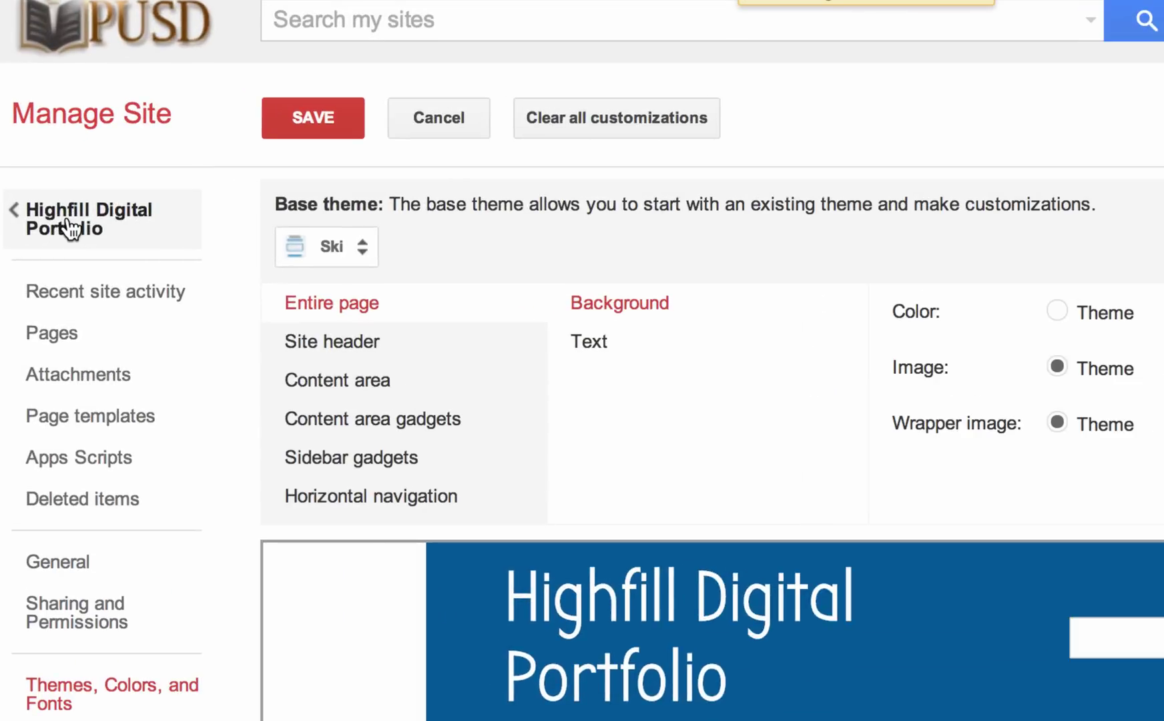
- Go back to the Highfill Digital Portfolio site from the Manage Site sidebar
click(71, 228)
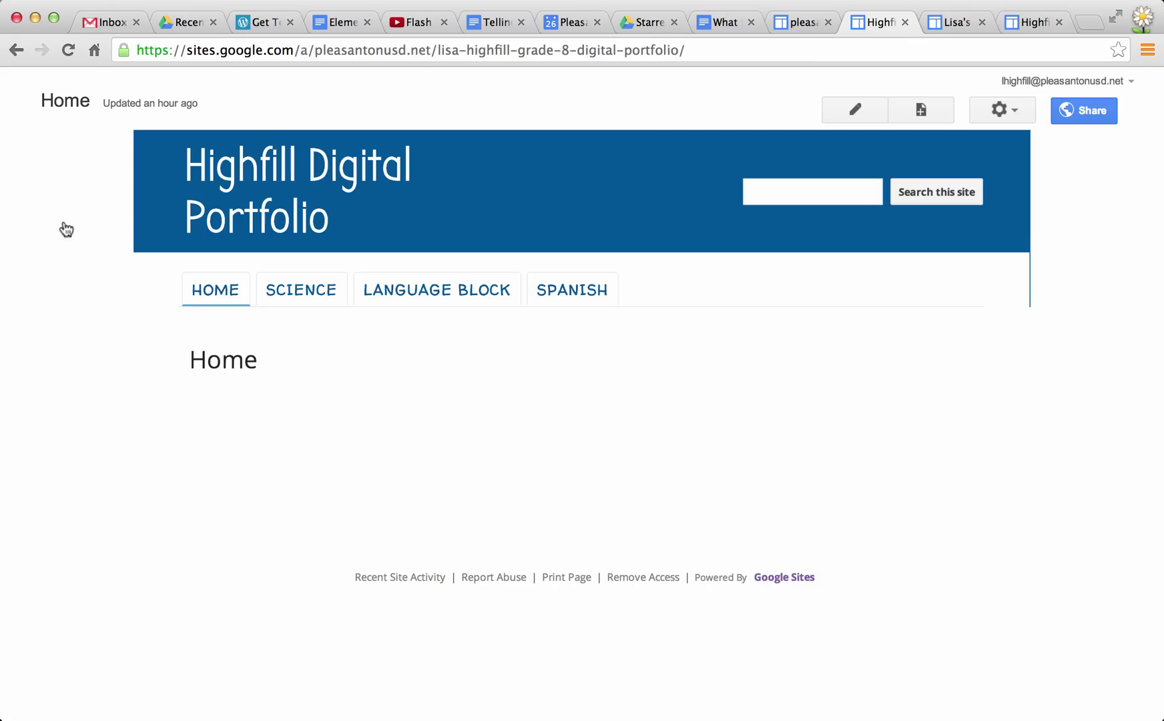